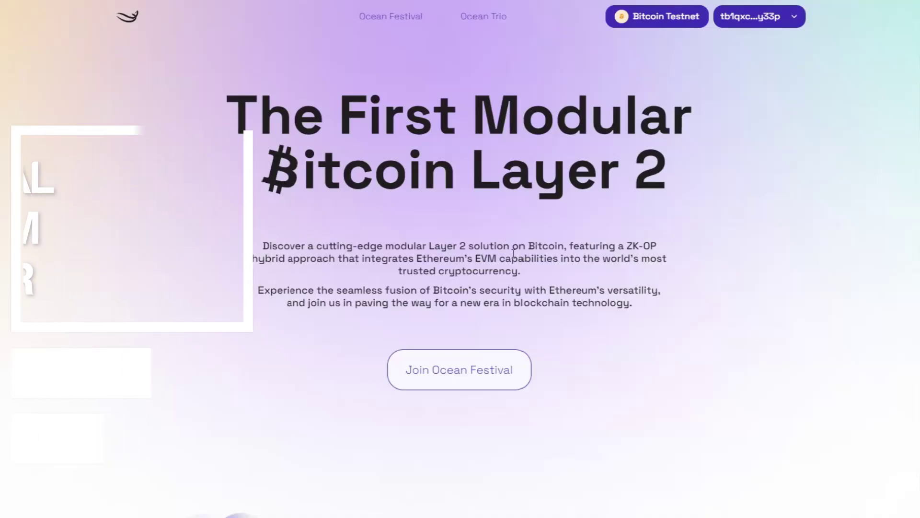
pyautogui.scroll(-5, 254, 240)
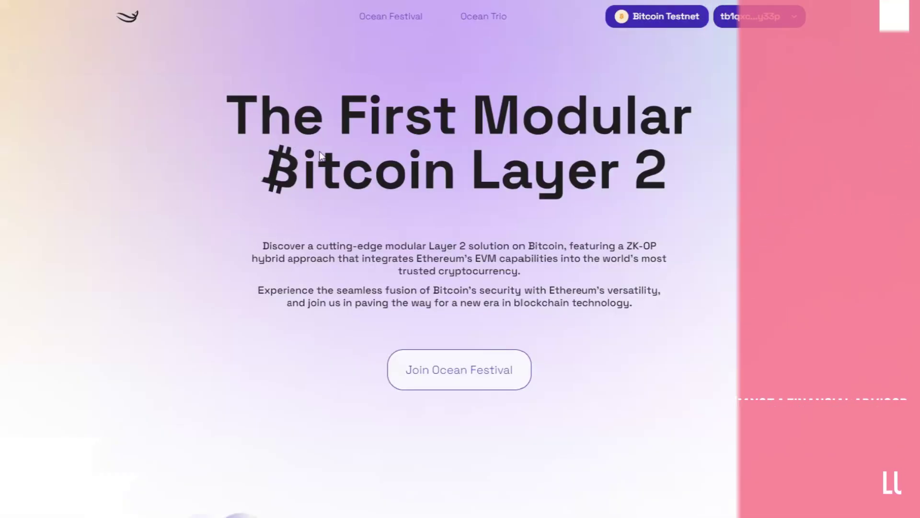
pyautogui.scroll(-4, 351, 142)
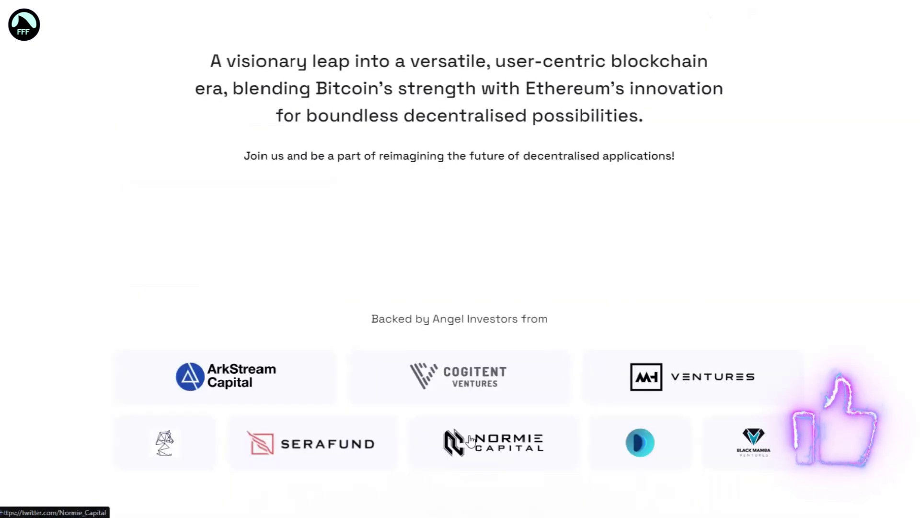
pyautogui.scroll(-3, 455, 420)
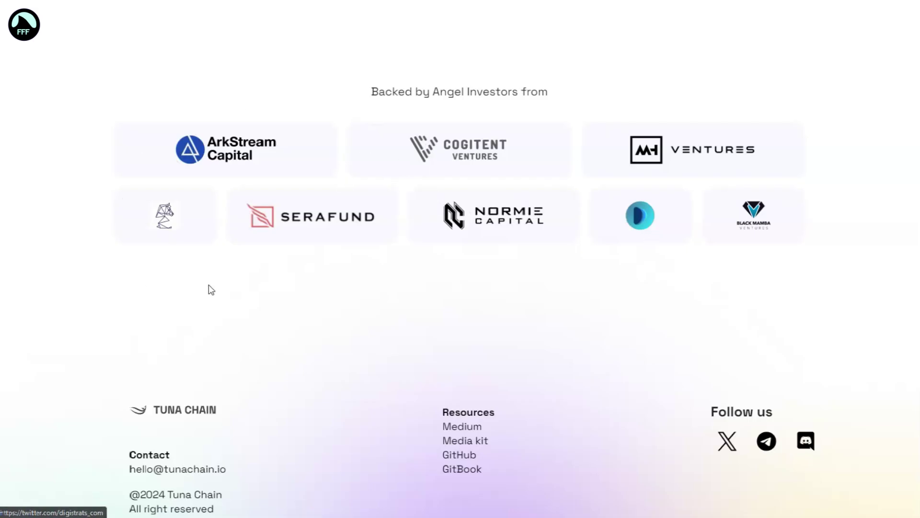
pyautogui.scroll(2, 323, 339)
pyautogui.scroll(5, 323, 339)
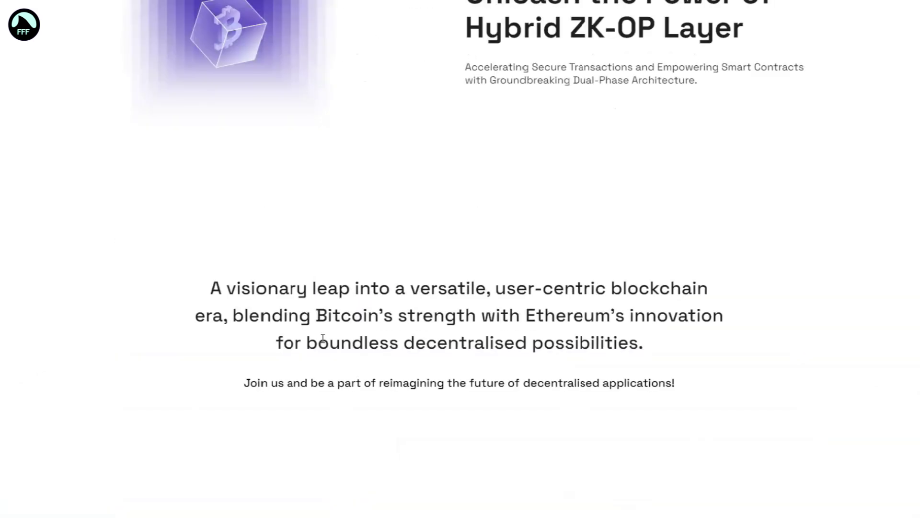
pyautogui.scroll(4, 323, 339)
pyautogui.scroll(4, 323, 338)
pyautogui.scroll(5, 322, 343)
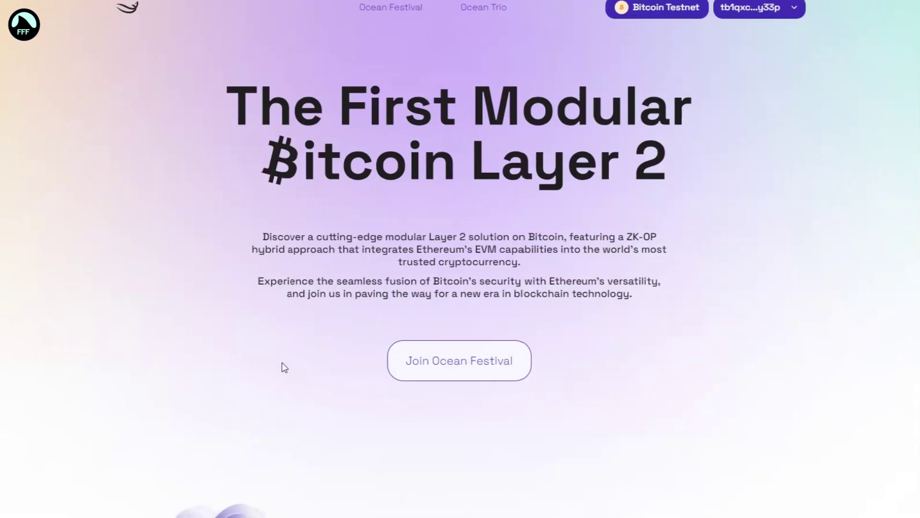
pyautogui.scroll(-4, 282, 365)
pyautogui.scroll(4, 282, 366)
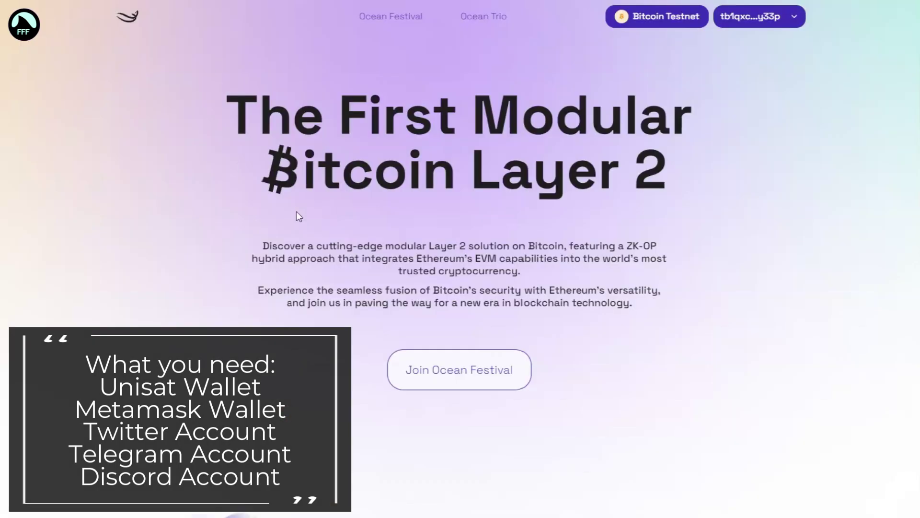
# Highlight the hero text about Ethereum's EVM capabilities on the Bitcoin Layer 2 homepage, then clear it.
pyautogui.moveTo(258, 181); pyautogui.dragTo(460, 168)
pyautogui.moveTo(418, 257); pyautogui.dragTo(532, 273)
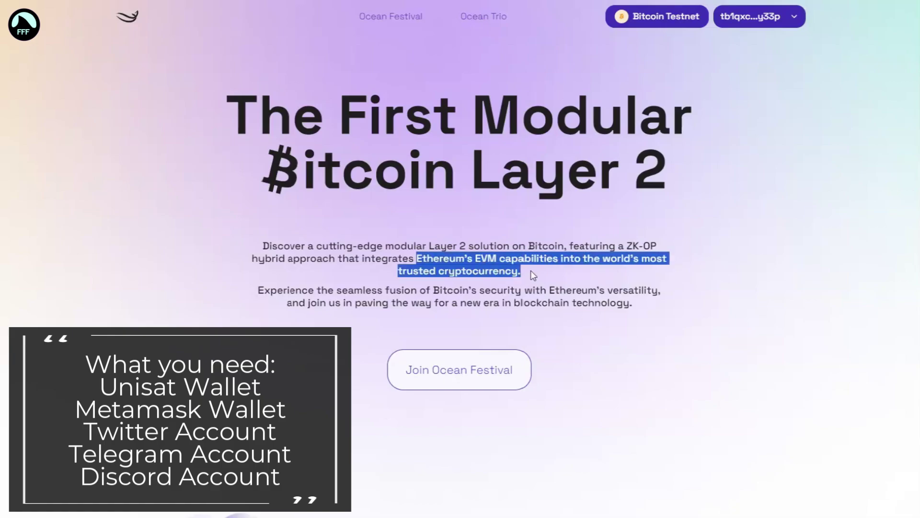
pyautogui.click(540, 272)
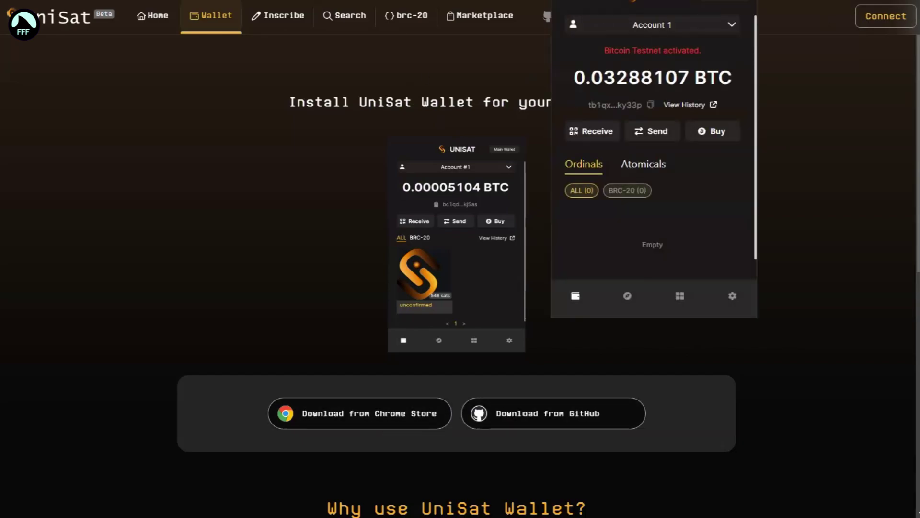
# Check in UniSat Settings > Network that TESTNET is selected, then close the network chooser.
pyautogui.click(732, 295)
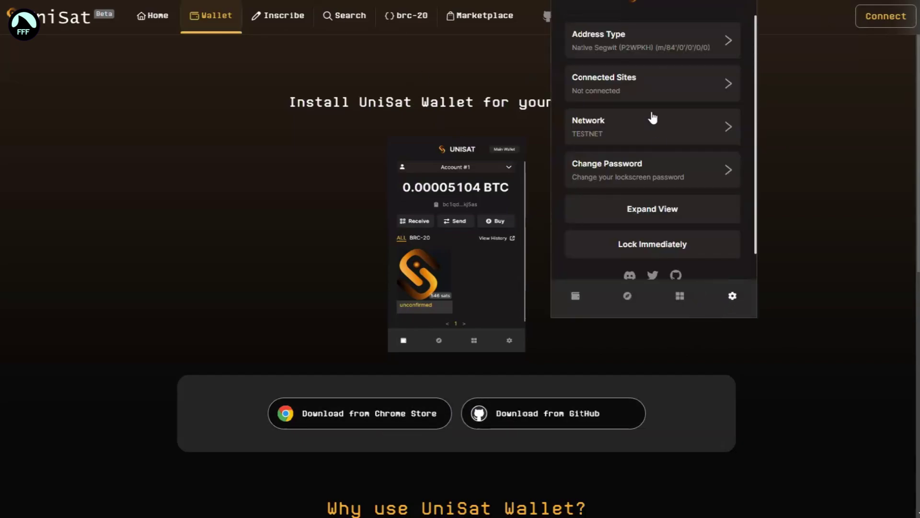
pyautogui.click(595, 126)
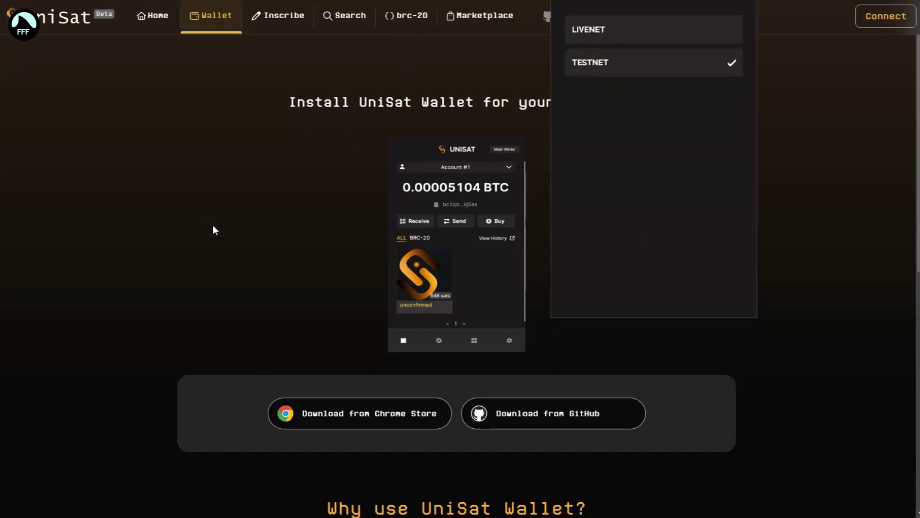
pyautogui.click(217, 180)
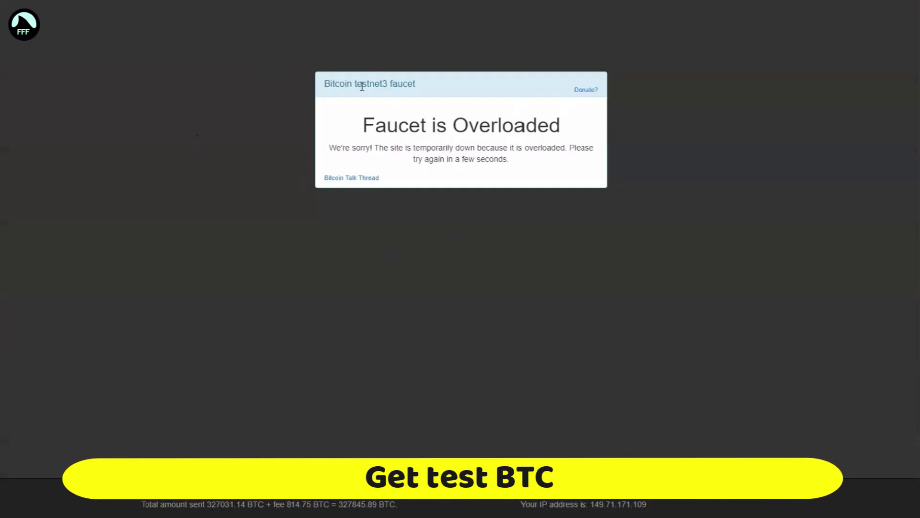
# Highlight the faucet title and the 'Faucet is Overloaded' message, then clear the selection.
pyautogui.moveTo(319, 87); pyautogui.dragTo(448, 117)
pyautogui.moveTo(339, 122); pyautogui.dragTo(582, 127)
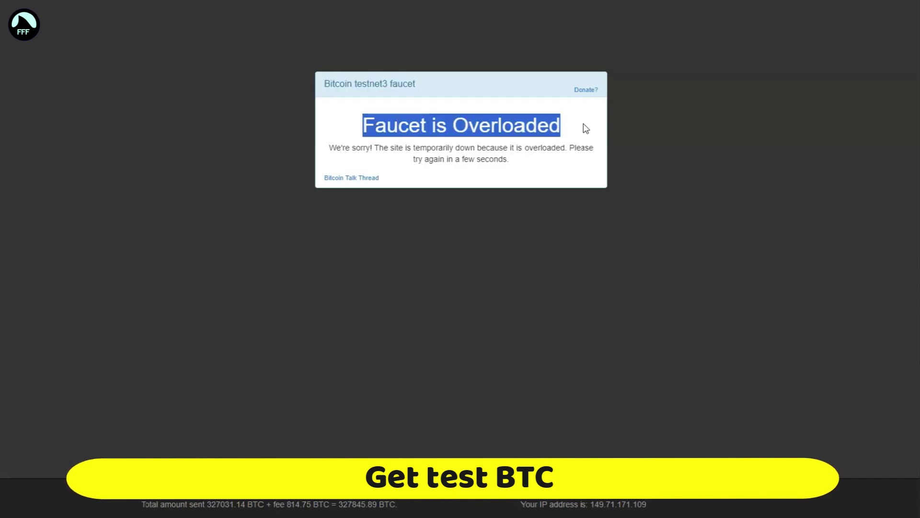
pyautogui.click(386, 261)
# Reload the faucet page, confirm resubmitting the request, and close the wallet popup over the form.
pyautogui.rightClick(386, 261)
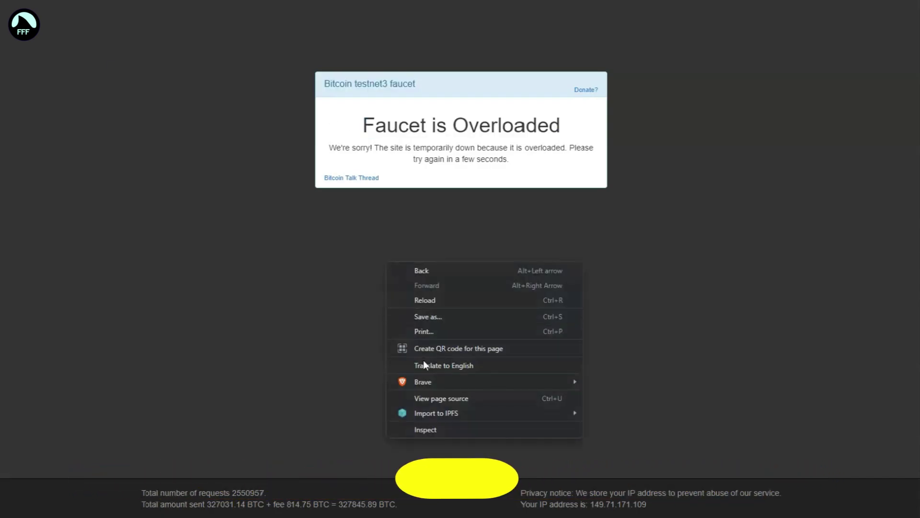
pyautogui.click(421, 301)
pyautogui.click(505, 56)
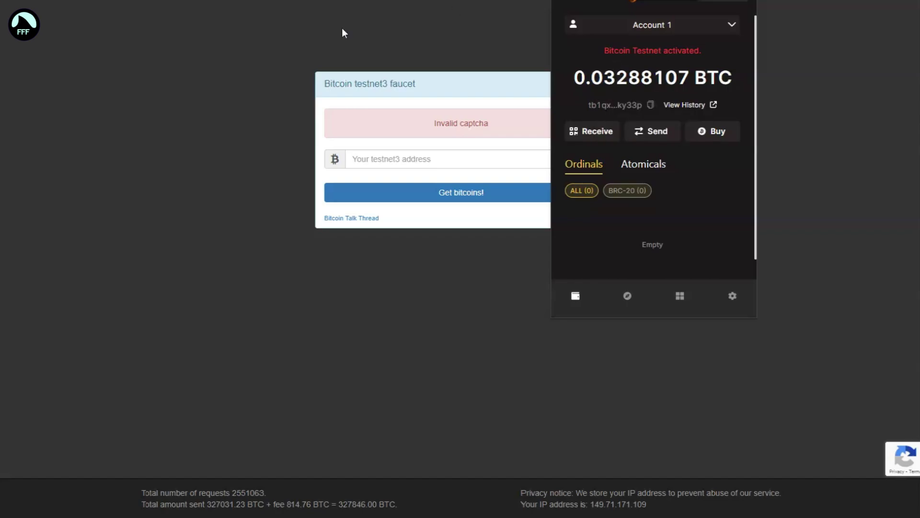
pyautogui.click(281, 23)
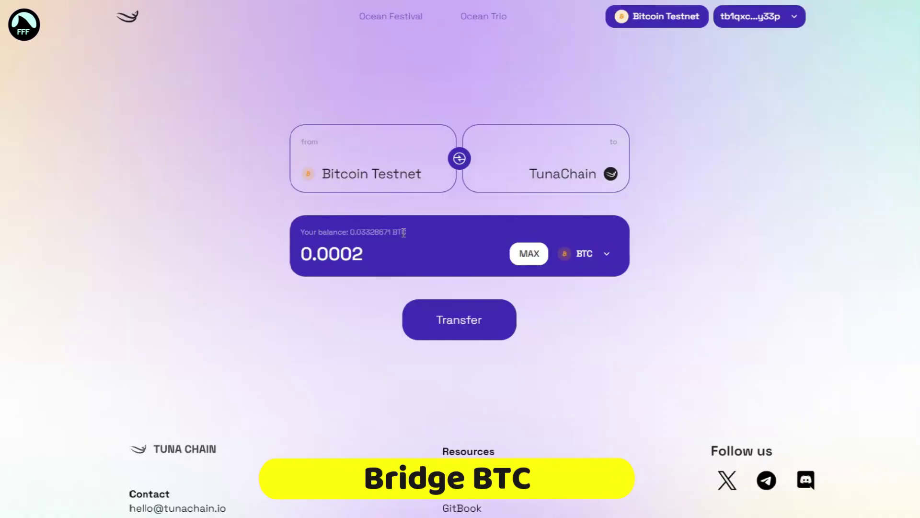
# Review the bridge's Bitcoin Testnet source and TunaChain destination and check the connected wallet's account options.
pyautogui.moveTo(311, 174); pyautogui.dragTo(448, 193)
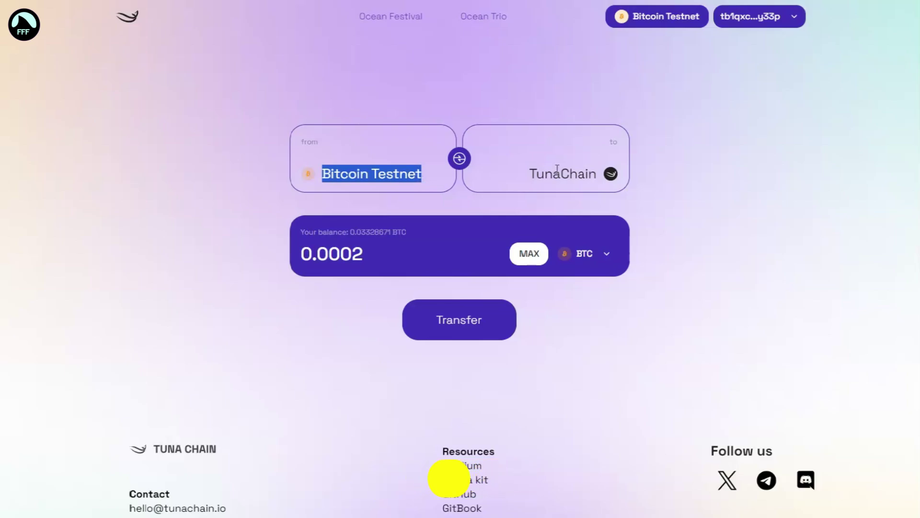
pyautogui.moveTo(525, 178); pyautogui.dragTo(626, 185)
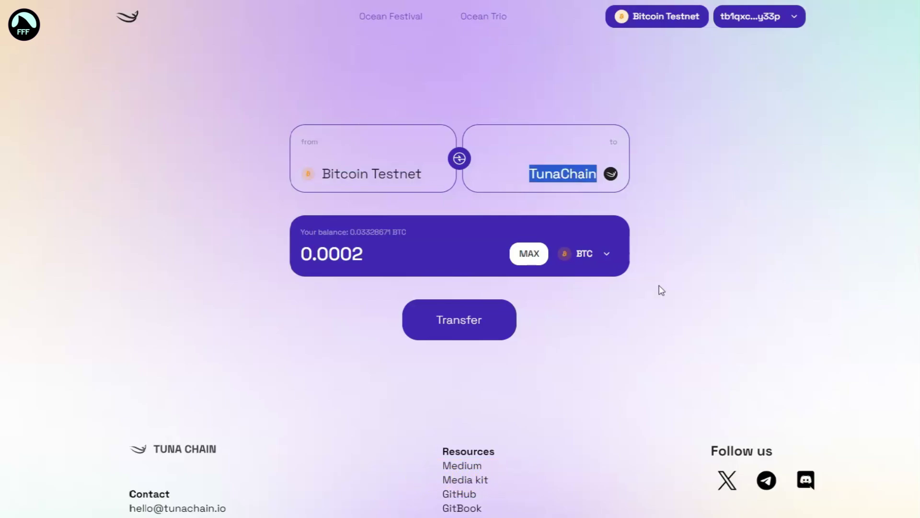
pyautogui.click(206, 444)
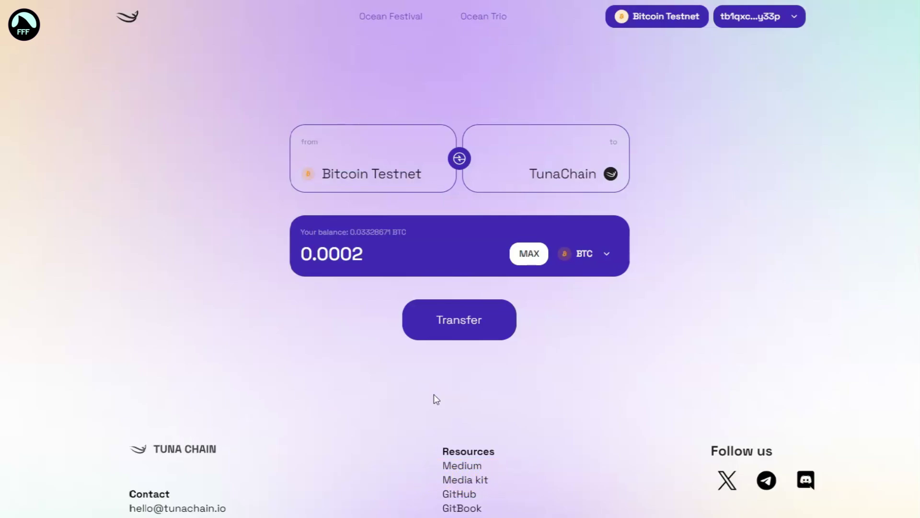
pyautogui.click(778, 18)
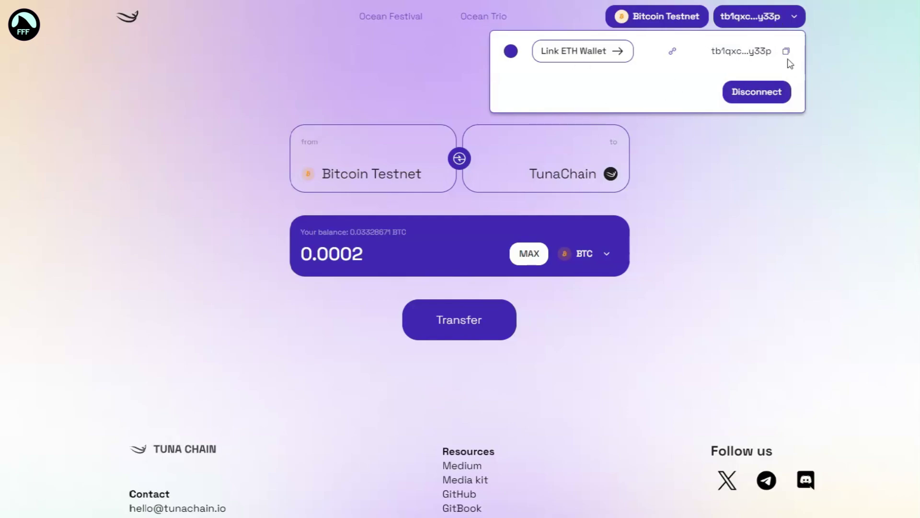
pyautogui.click(743, 16)
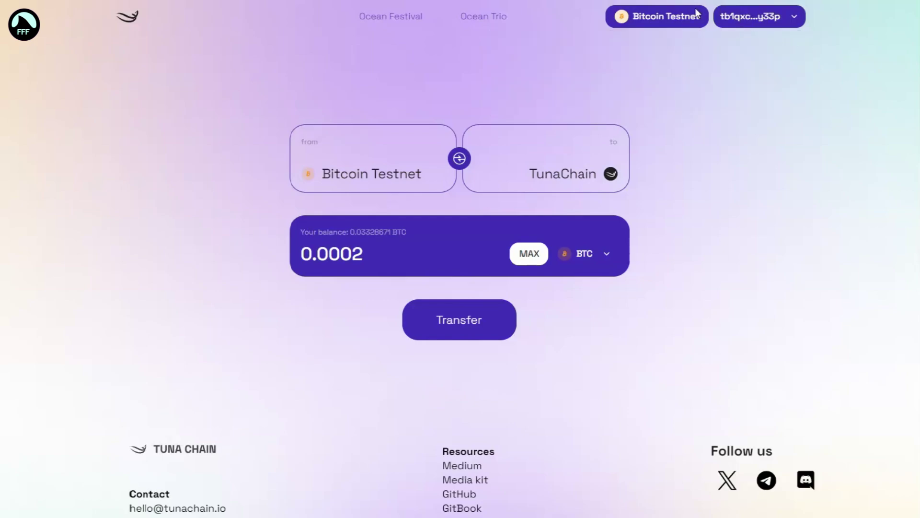
# Highlight the available balance figure and the 0.0002 BTC transfer amount on the bridge form.
pyautogui.moveTo(373, 231); pyautogui.dragTo(421, 236)
pyautogui.click(338, 266)
pyautogui.moveTo(352, 254); pyautogui.dragTo(373, 254)
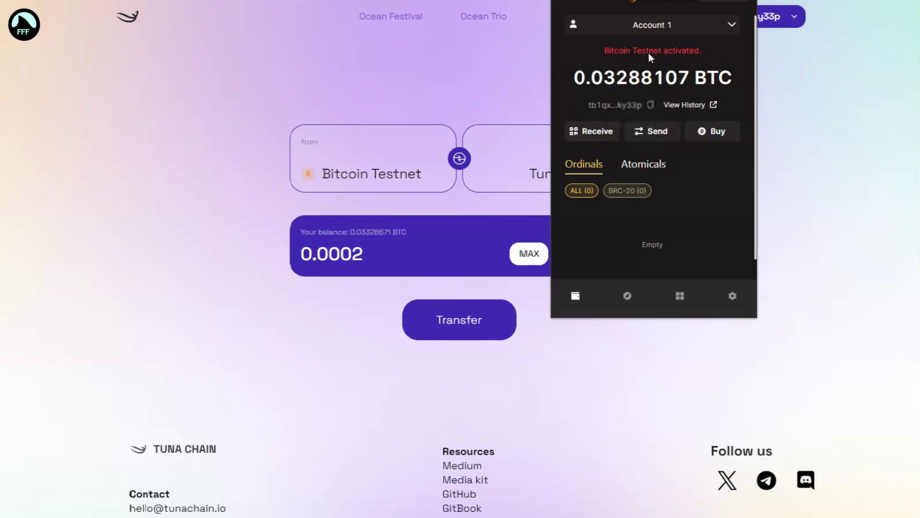
# View the wallet address's transaction history on mempool.space and highlight a transaction's $0.00 fee.
pyautogui.click(685, 105)
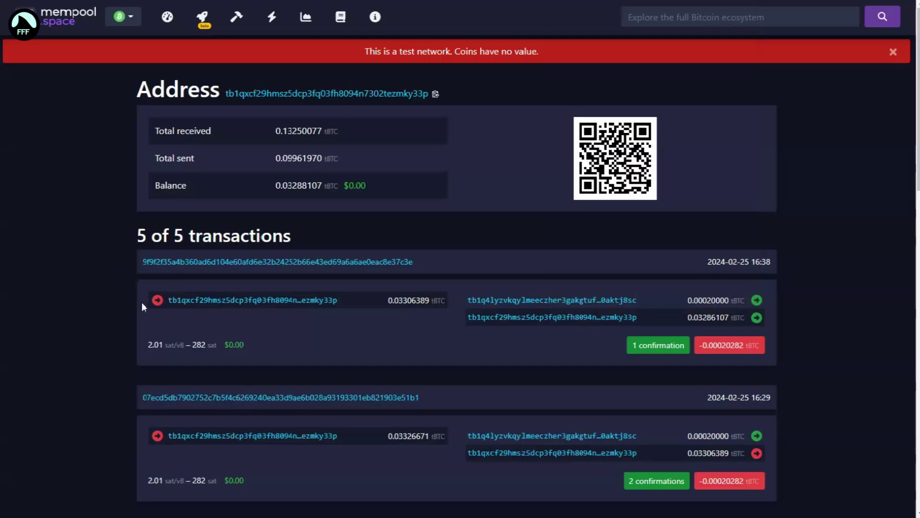
pyautogui.scroll(-3, 141, 303)
pyautogui.doubleClick(241, 367)
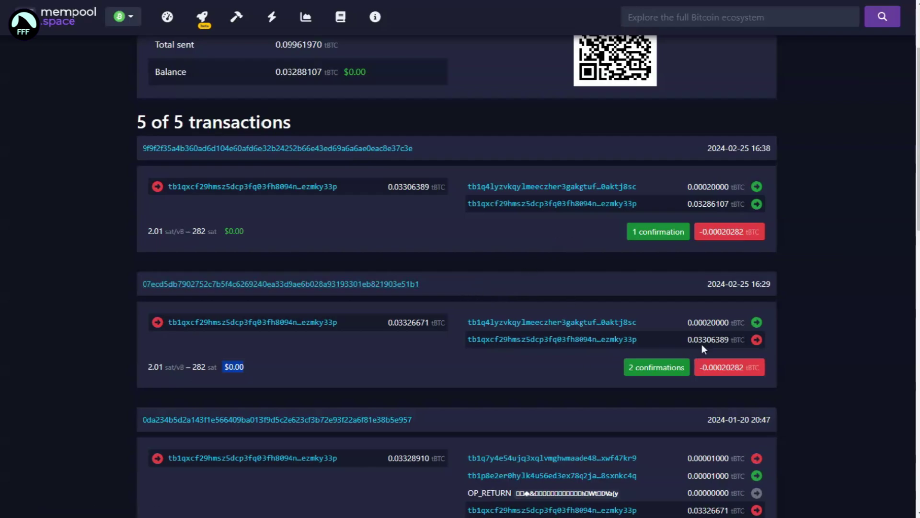
pyautogui.scroll(-3, 663, 367)
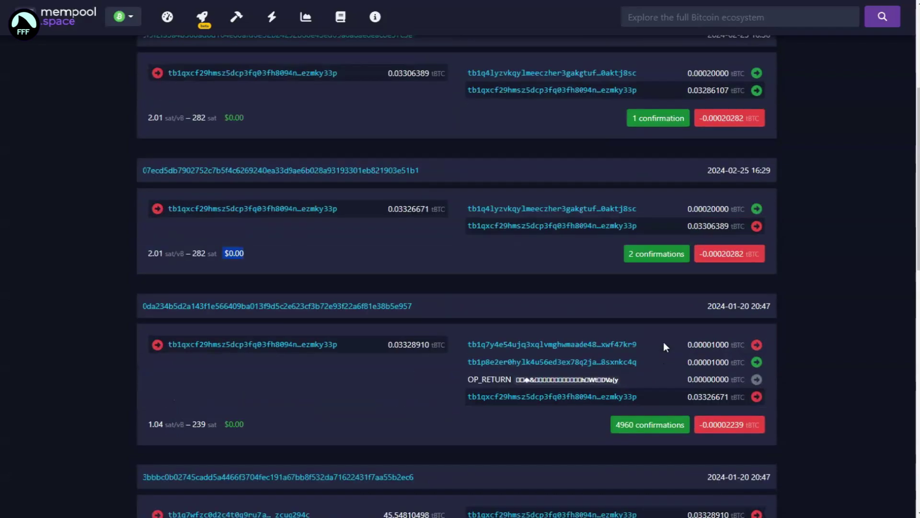
pyautogui.scroll(-1, 629, 360)
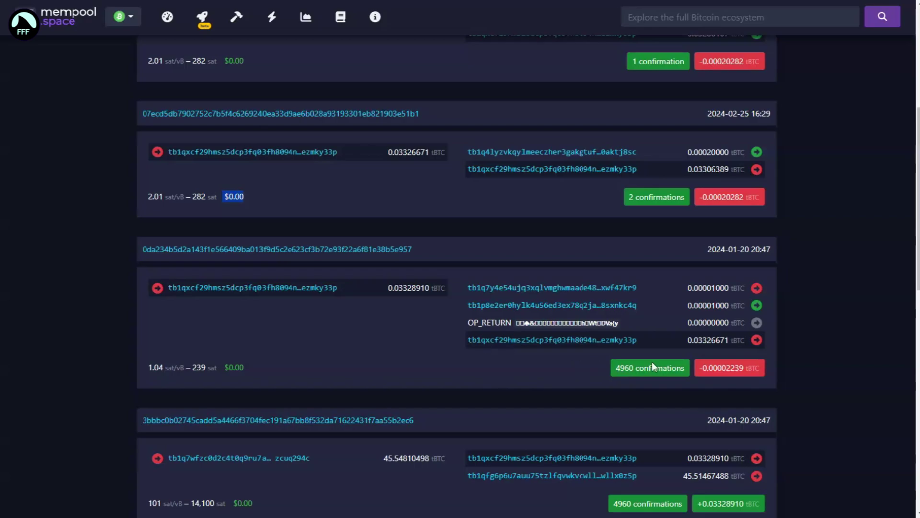
pyautogui.scroll(3, 624, 371)
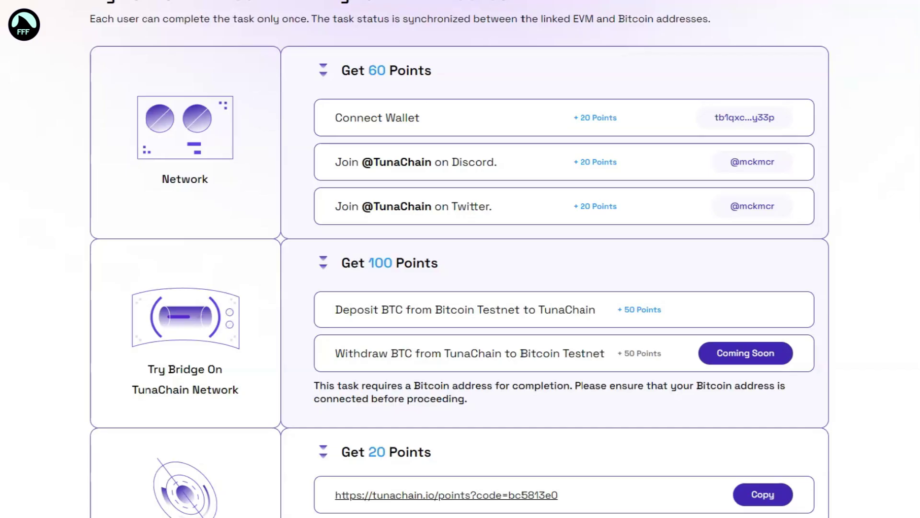
pyautogui.scroll(4, 62, 318)
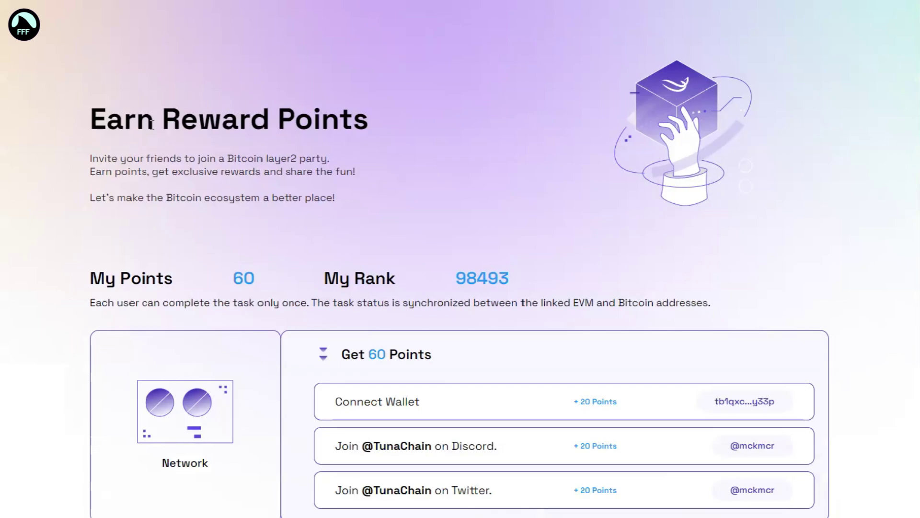
pyautogui.scroll(-5, 155, 271)
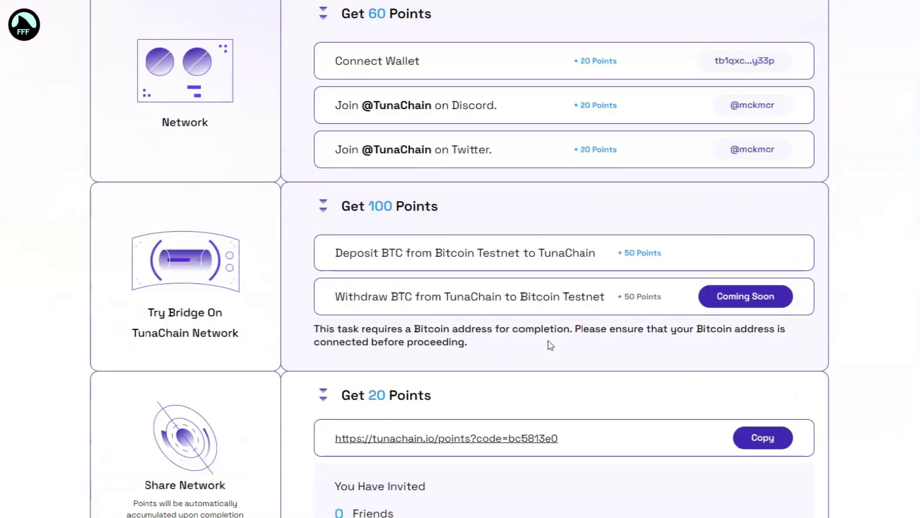
# Point out the Deposit BTC to TunaChain task on the Earn Reward Points page.
pyautogui.moveTo(337, 253); pyautogui.dragTo(656, 275)
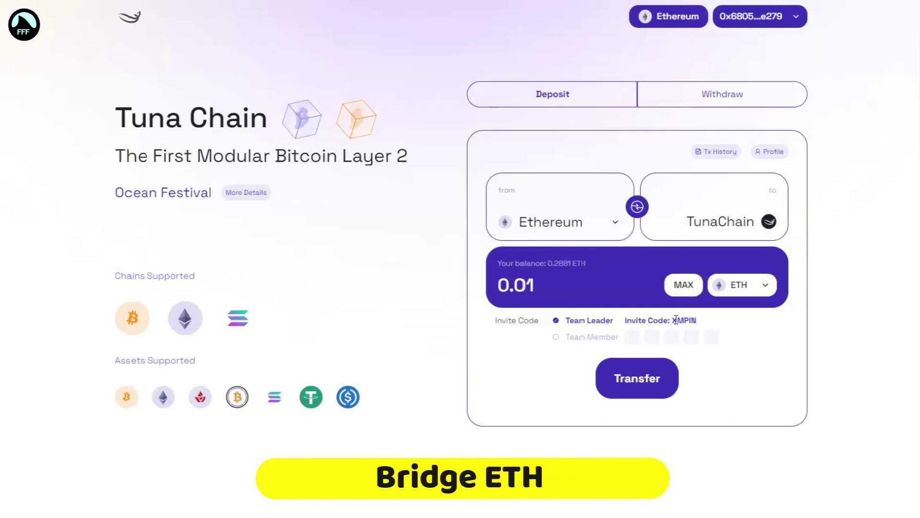
# Select the Team Leader invite code XMPIN line on the 0.01 ETH deposit form, then clear it.
pyautogui.moveTo(671, 321); pyautogui.dragTo(697, 320)
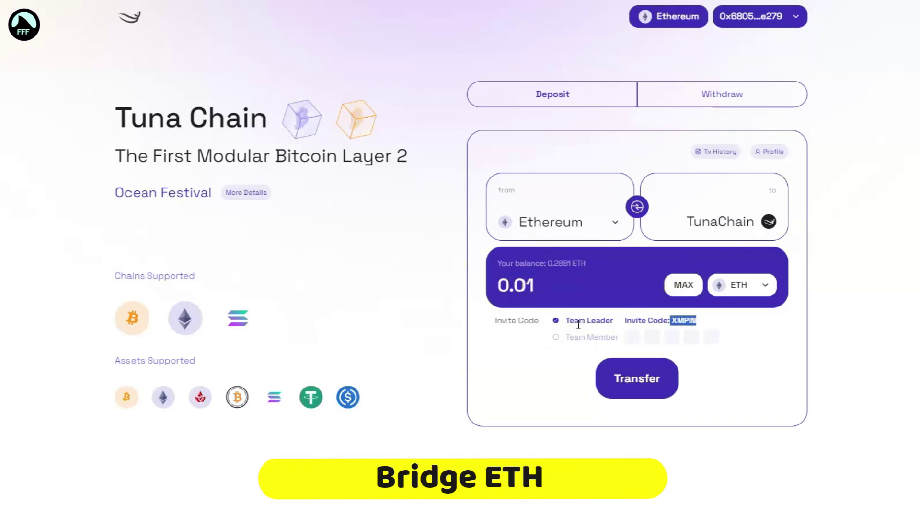
pyautogui.moveTo(568, 323); pyautogui.dragTo(709, 331)
pyautogui.click(724, 330)
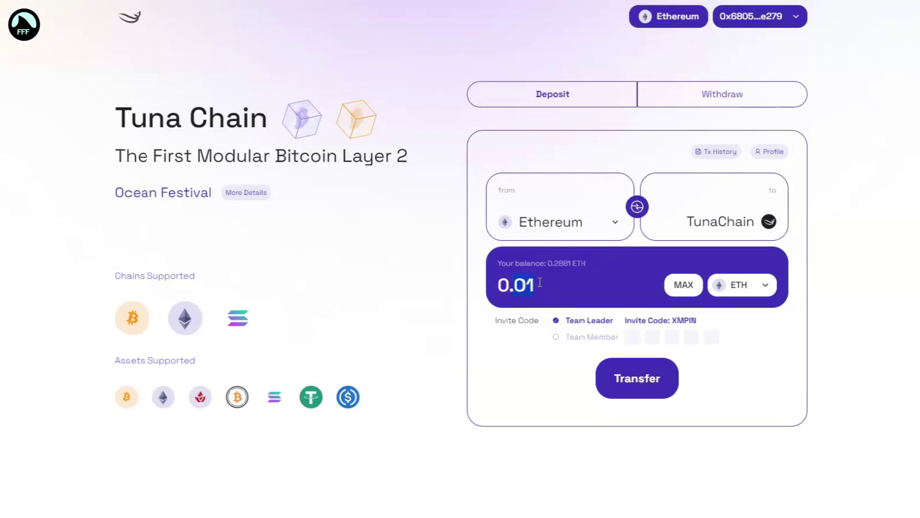
# Check the connected wallet's details and bring up MetaMask with Alt+Shift+M.
pyautogui.click(788, 20)
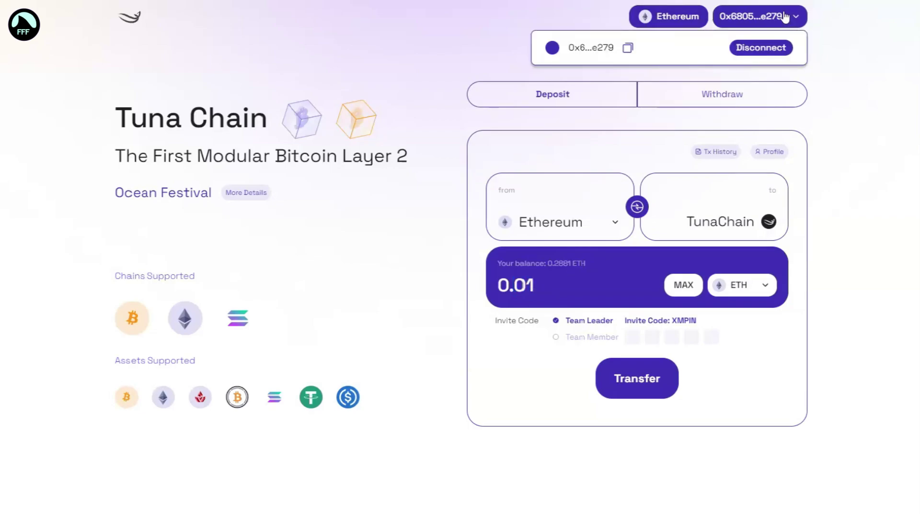
pyautogui.click(786, 17)
pyautogui.hotkey('alt', 'shift', 'm')
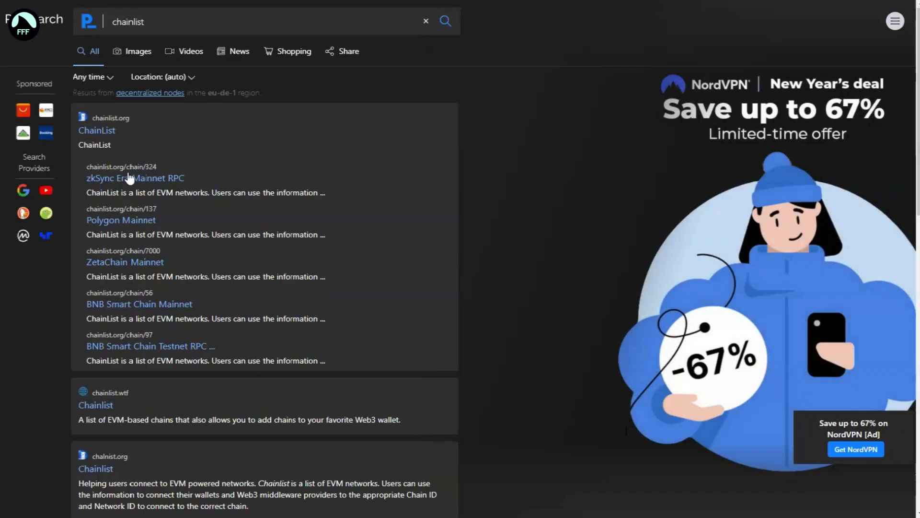
# On ChainList, include testnets, find Sepolia with chain ID 11155111 and add it to MetaMask.
pyautogui.click(106, 139)
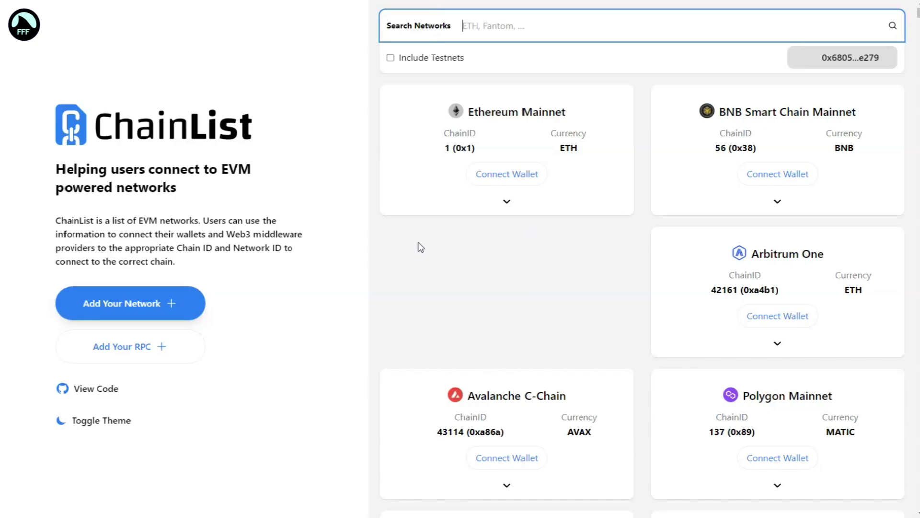
pyautogui.write('sepolia')
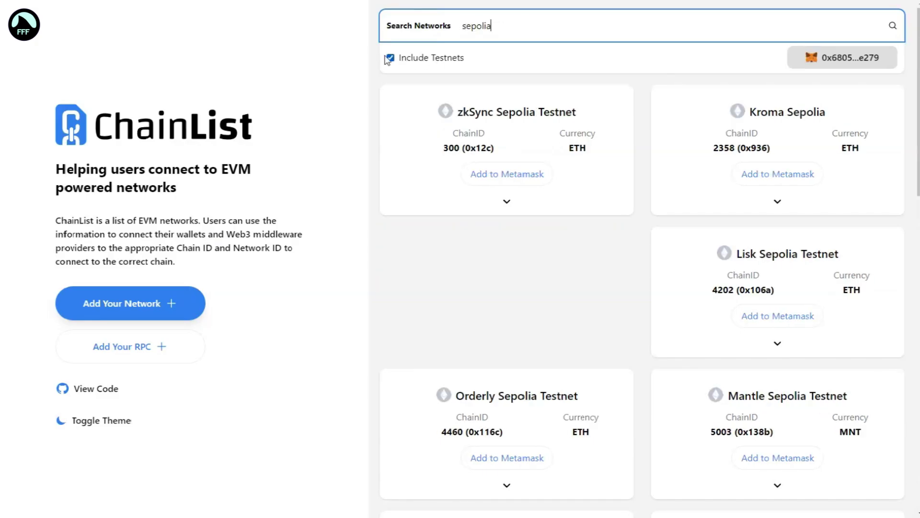
pyautogui.click(390, 57)
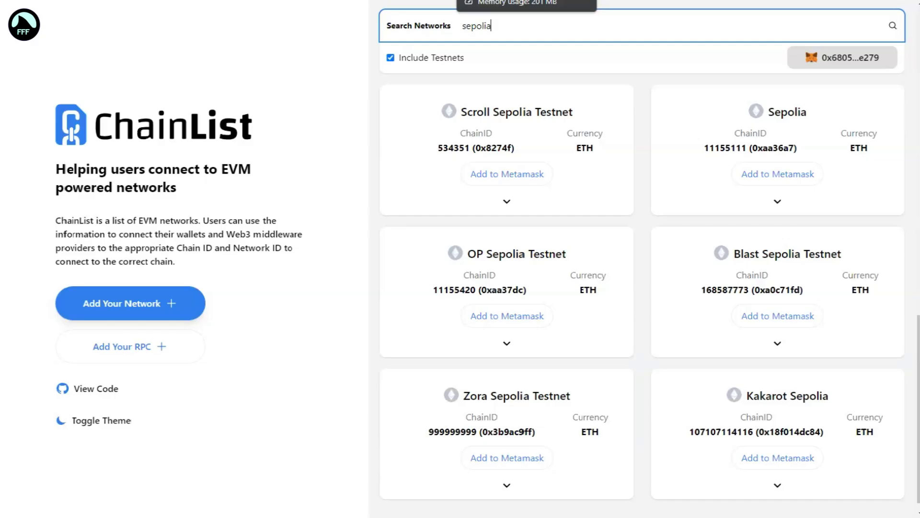
pyautogui.scroll(2, 764, 268)
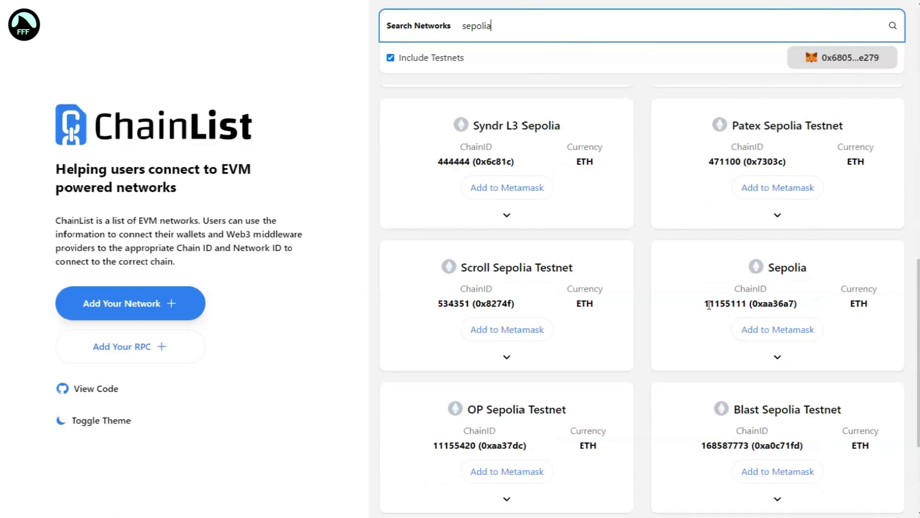
pyautogui.moveTo(704, 303); pyautogui.dragTo(743, 304)
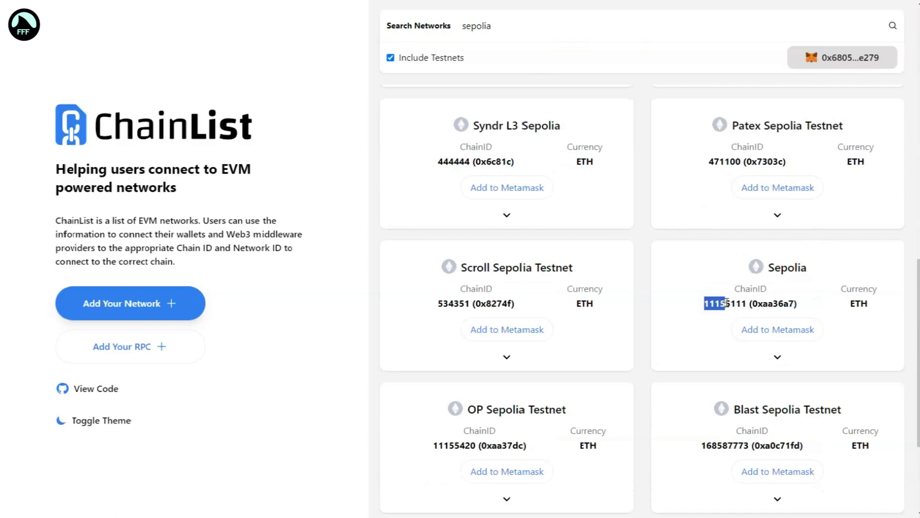
pyautogui.click(778, 329)
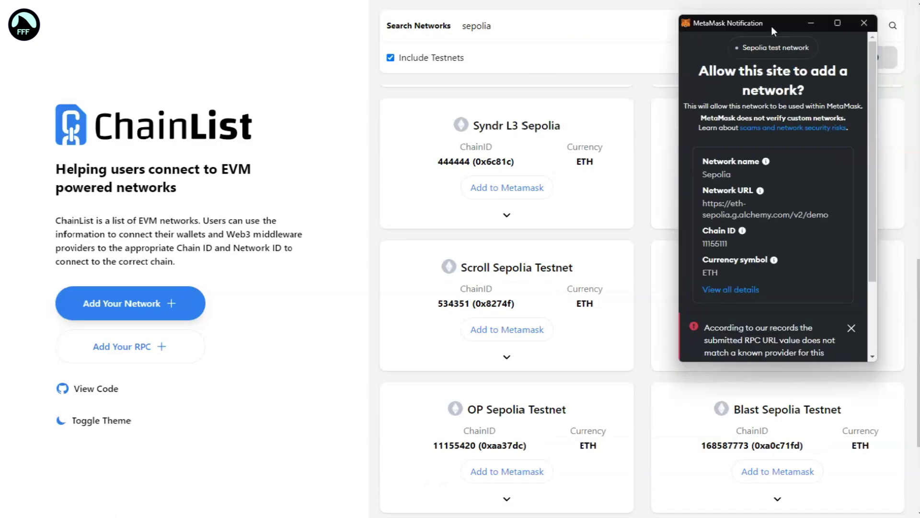
pyautogui.click(863, 23)
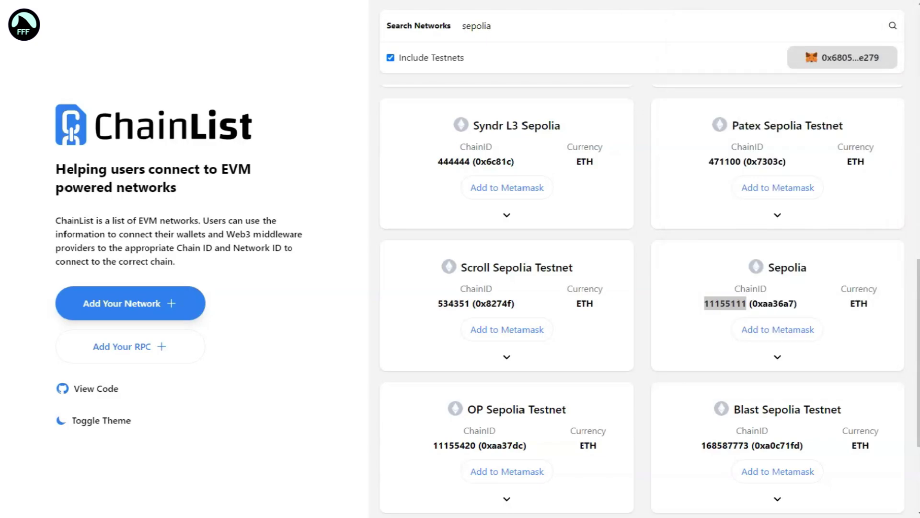
# Search the web for a Sepolia faucet and start the not-a-robot verification on Alchemy's faucet.
pyautogui.hotkey('ctrl', 'l')
pyautogui.write('sepolia f')
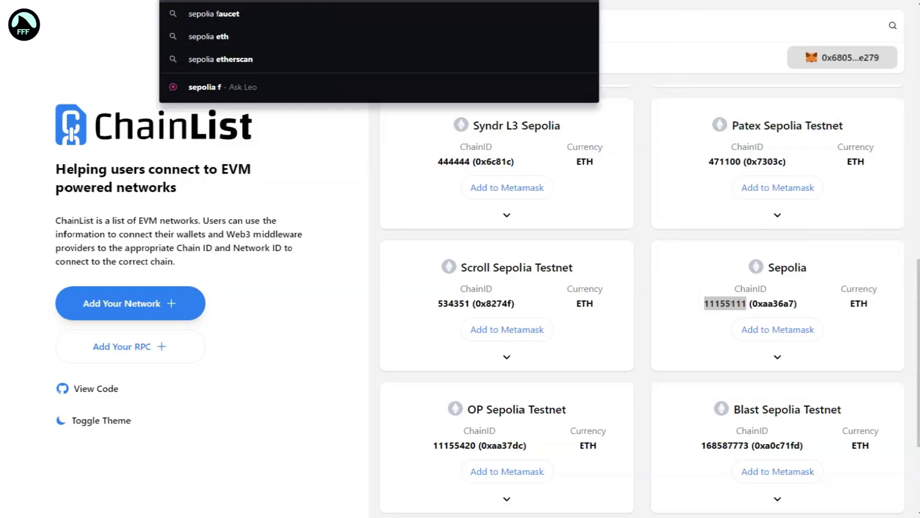
pyautogui.write('aucet')
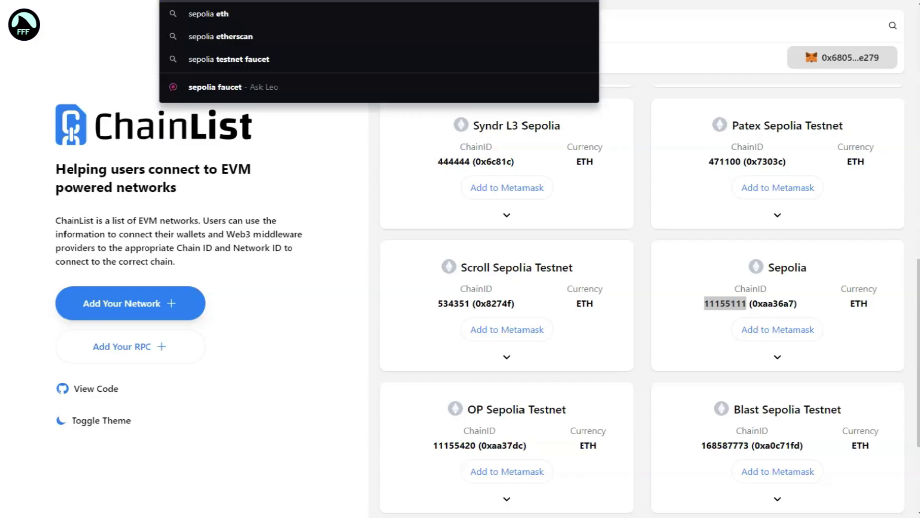
pyautogui.press('Return')
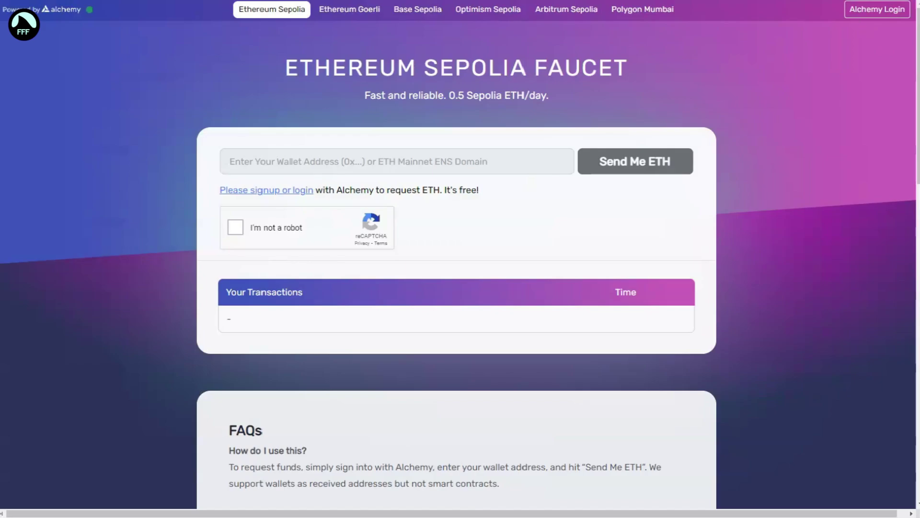
pyautogui.click(267, 154)
pyautogui.click(236, 228)
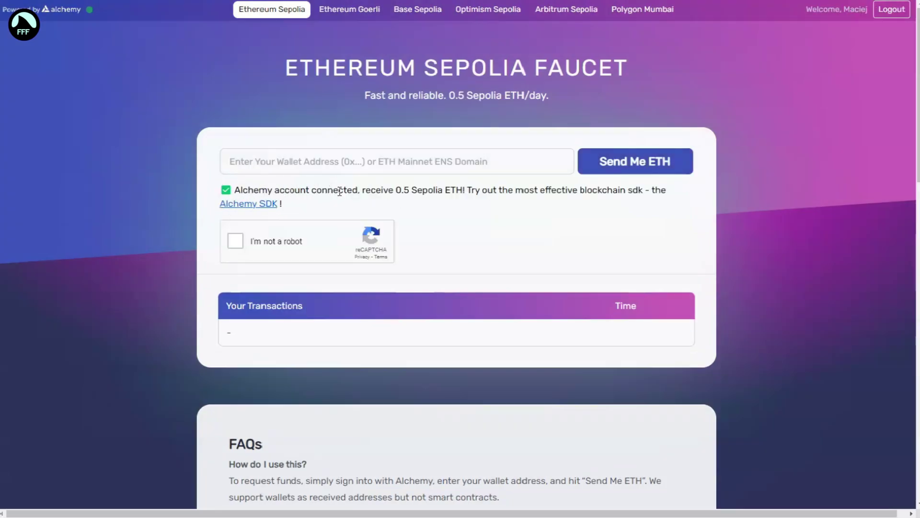
# Paste the wallet address, request Sepolia ETH, dismiss the reCAPTCHA warning and retry the verification.
pyautogui.click(336, 162)
pyautogui.hotkey('ctrl', 'v')
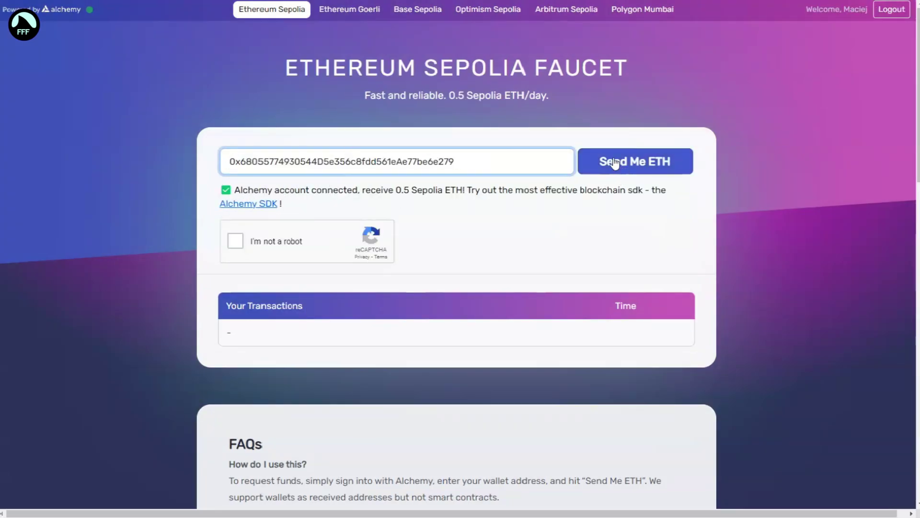
pyautogui.click(615, 162)
pyautogui.click(571, 44)
pyautogui.click(236, 241)
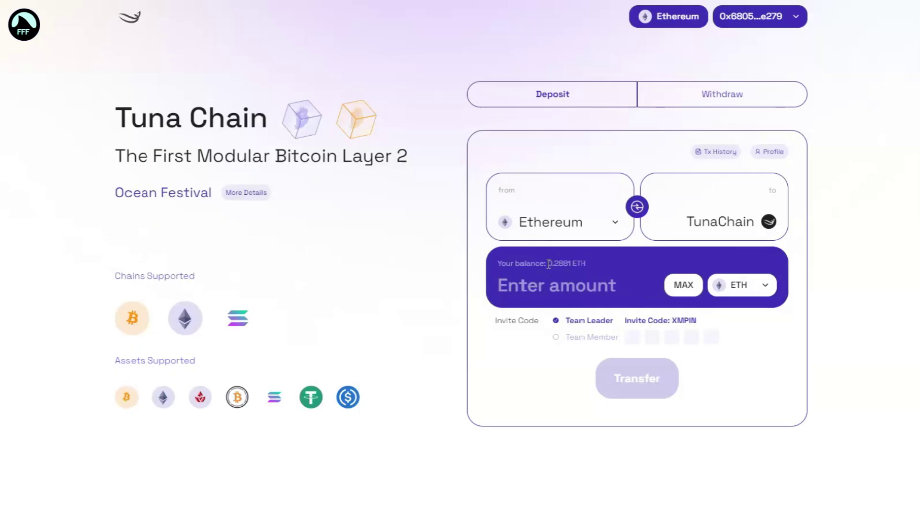
# Enter a 0.01 ETH deposit amount from Ethereum to TunaChain and submit the transfer.
pyautogui.click(547, 276)
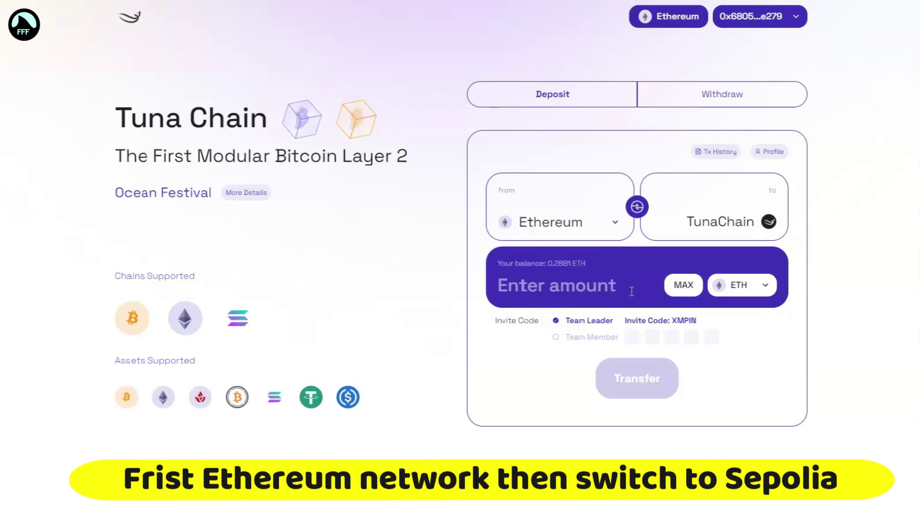
pyautogui.click(613, 286)
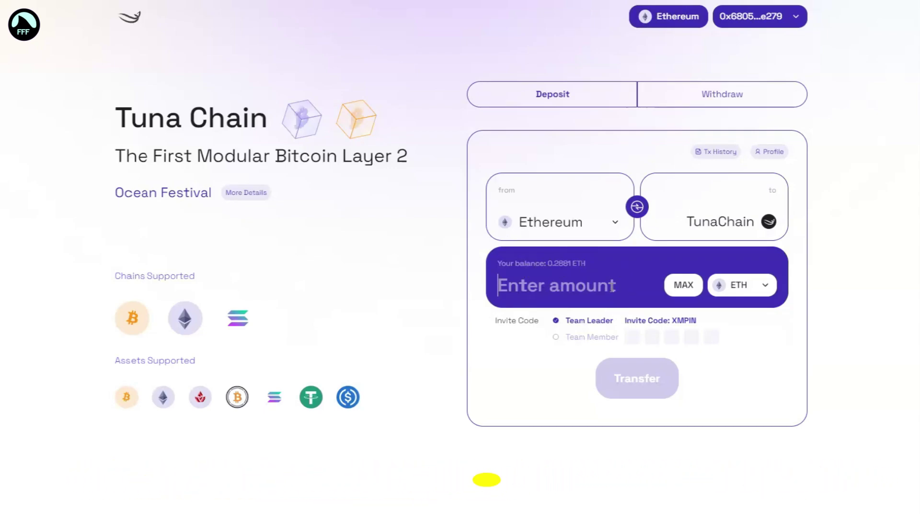
pyautogui.write('0.0')
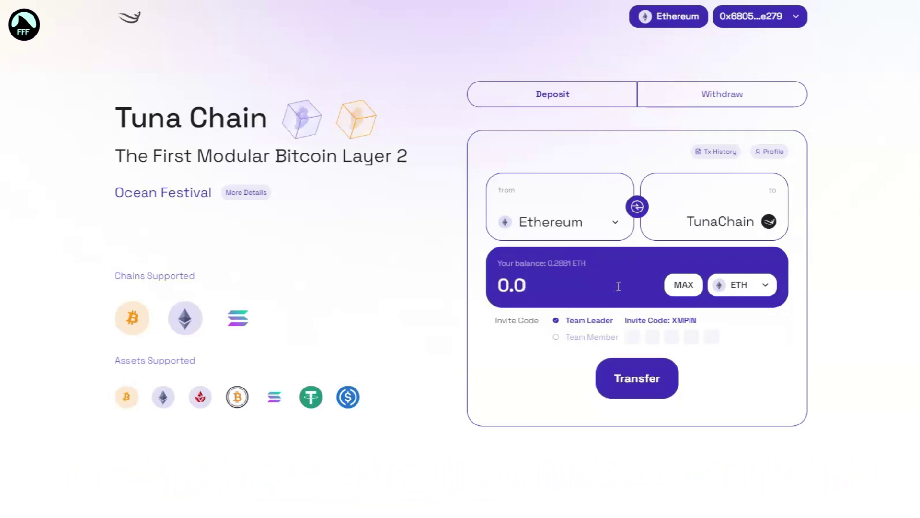
pyautogui.write('1')
pyautogui.click(638, 378)
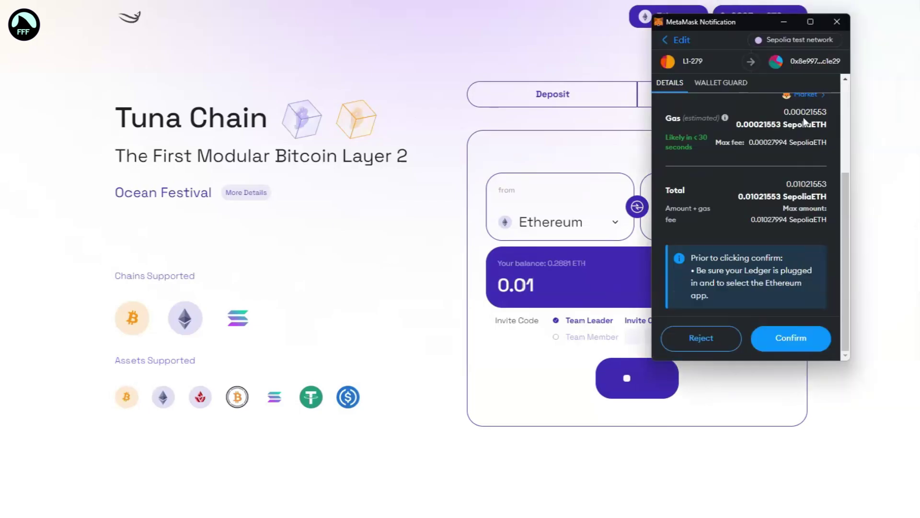
pyautogui.click(841, 20)
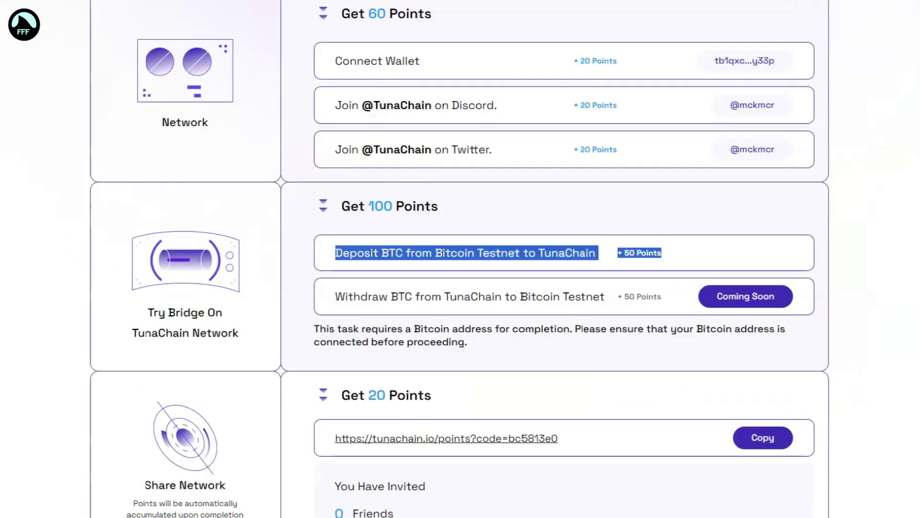
pyautogui.scroll(1, 377, 314)
pyautogui.scroll(4, 378, 314)
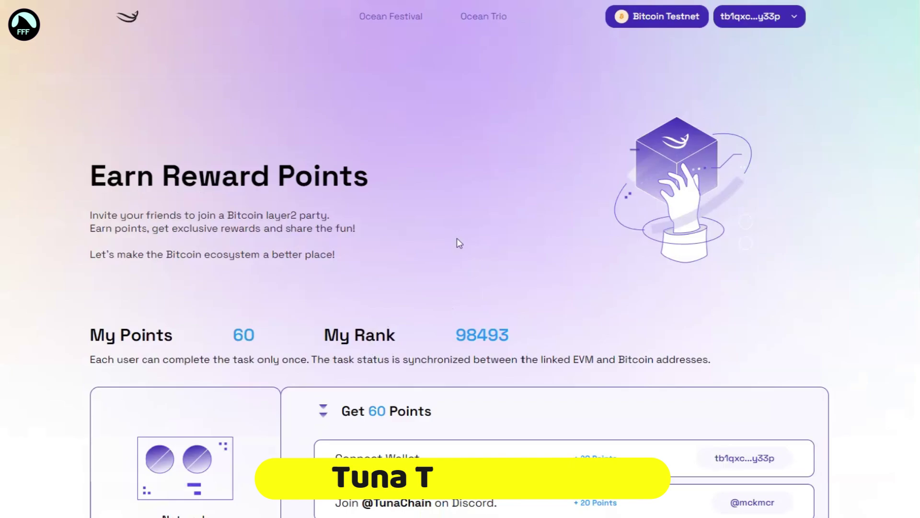
pyautogui.moveTo(88, 176); pyautogui.dragTo(388, 185)
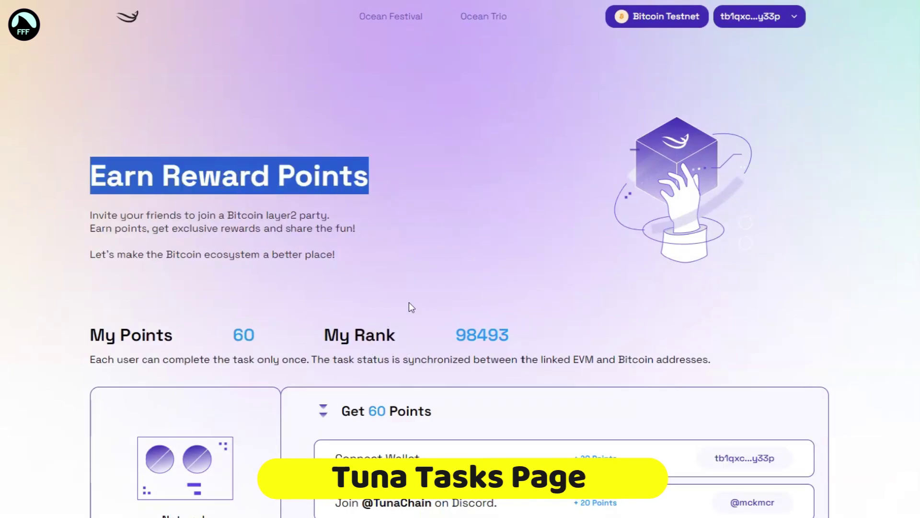
pyautogui.scroll(-4, 409, 302)
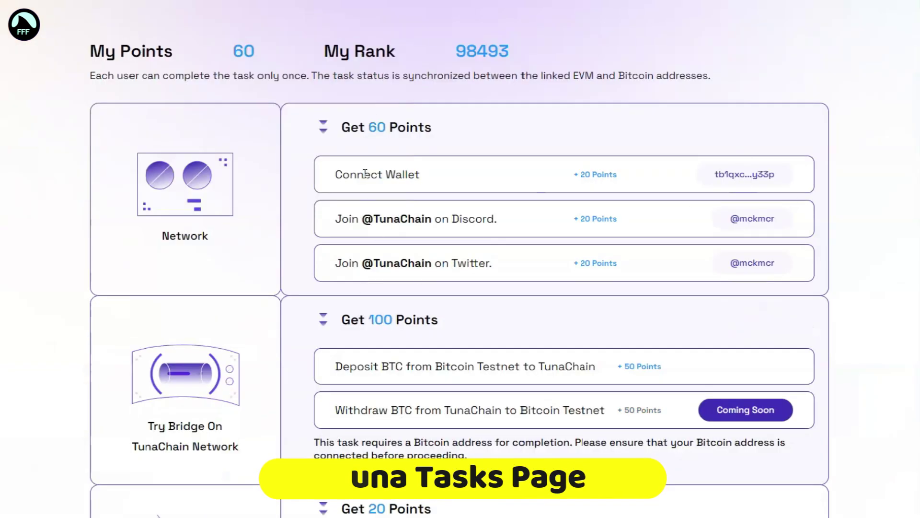
pyautogui.scroll(1, 739, 239)
pyautogui.scroll(3, 739, 239)
pyautogui.click(772, 20)
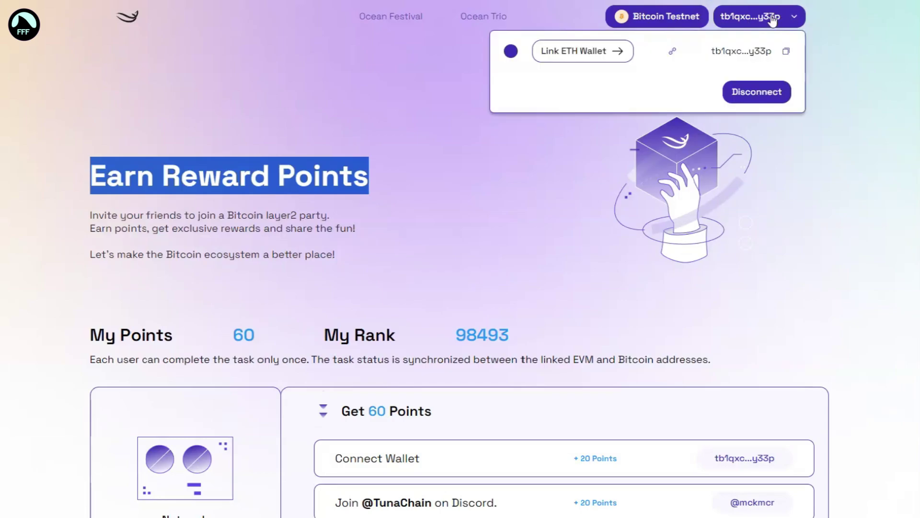
pyautogui.click(810, 189)
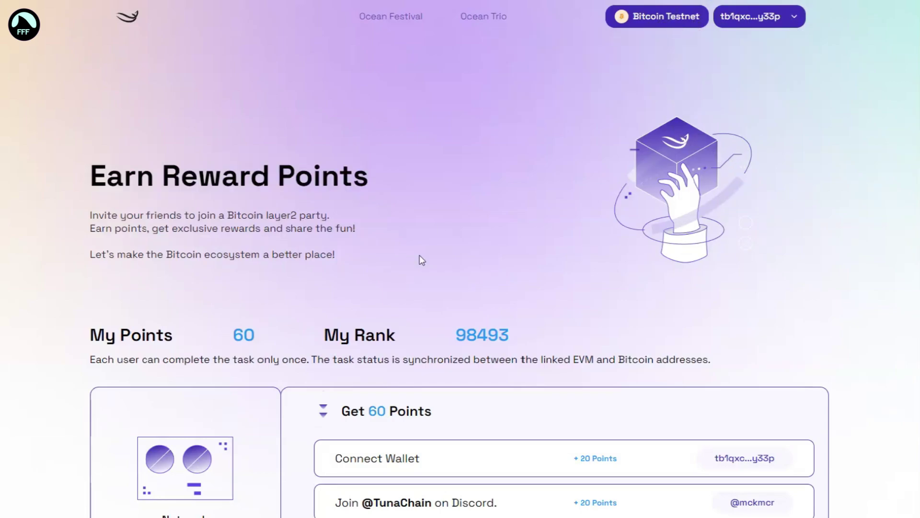
pyautogui.scroll(-3, 420, 254)
pyautogui.moveTo(361, 333); pyautogui.dragTo(501, 341)
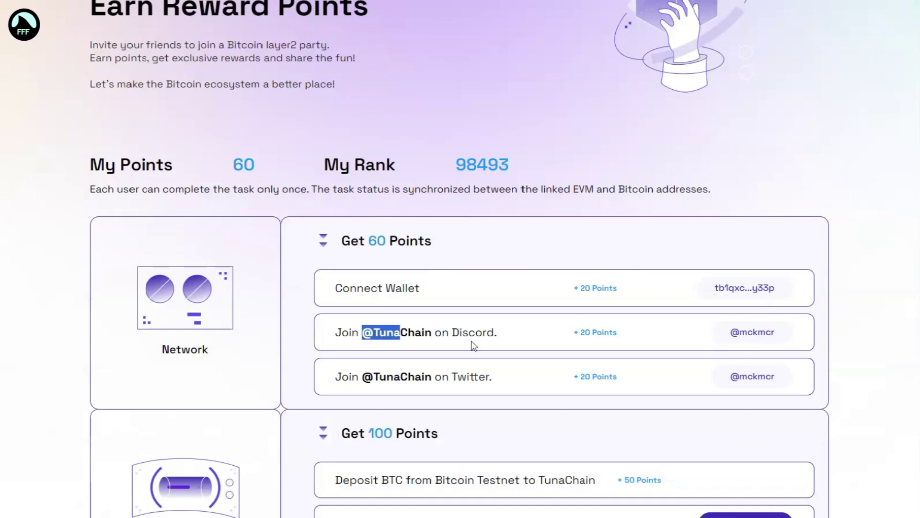
# Check the TunaChain Discord server's verify channel, then return to the points page.
pyautogui.hotkey('alt', 'Tab')
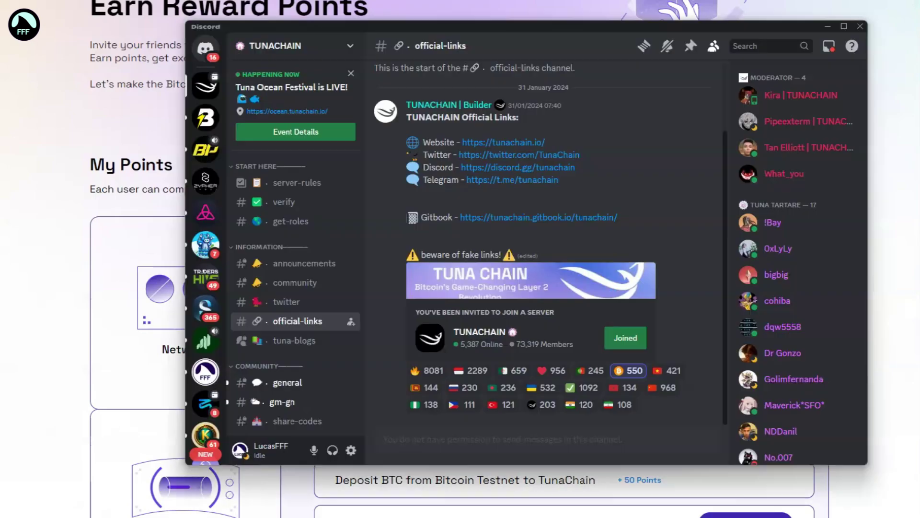
pyautogui.scroll(2, 468, 343)
pyautogui.scroll(2, 468, 343)
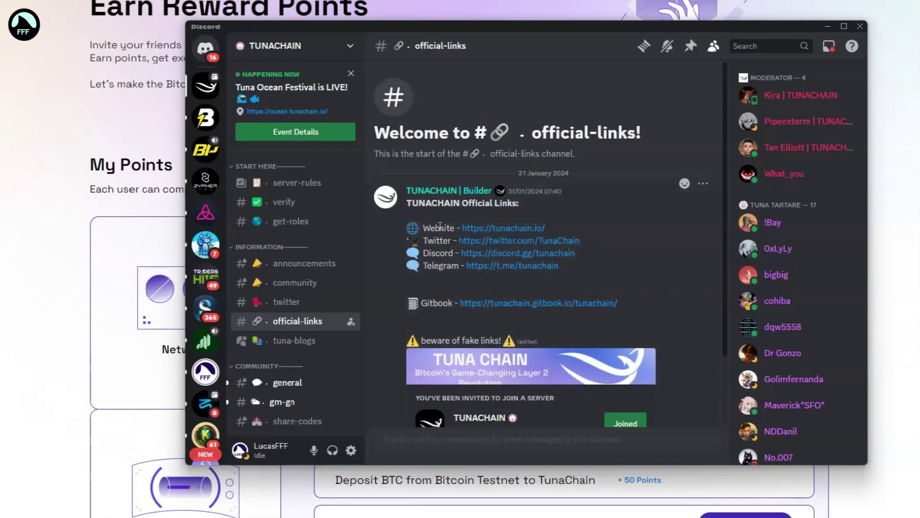
pyautogui.click(265, 202)
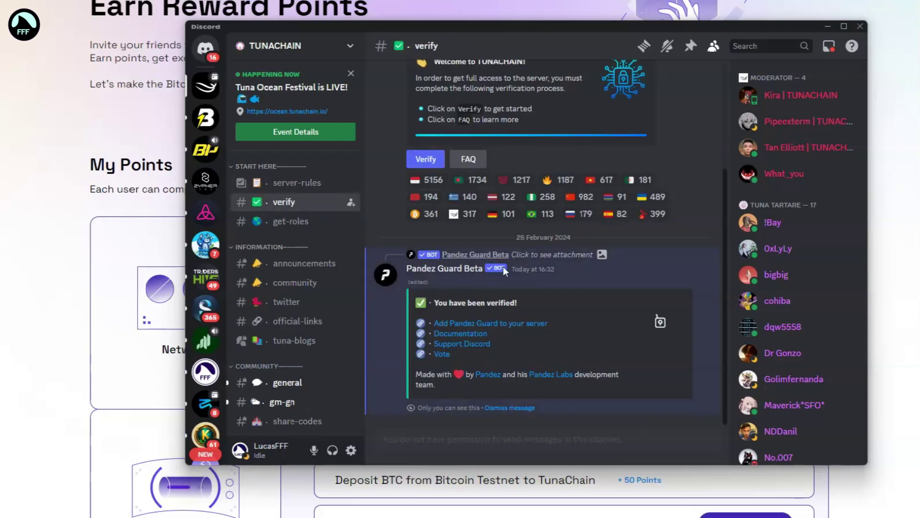
pyautogui.scroll(1, 443, 263)
pyautogui.scroll(2, 443, 263)
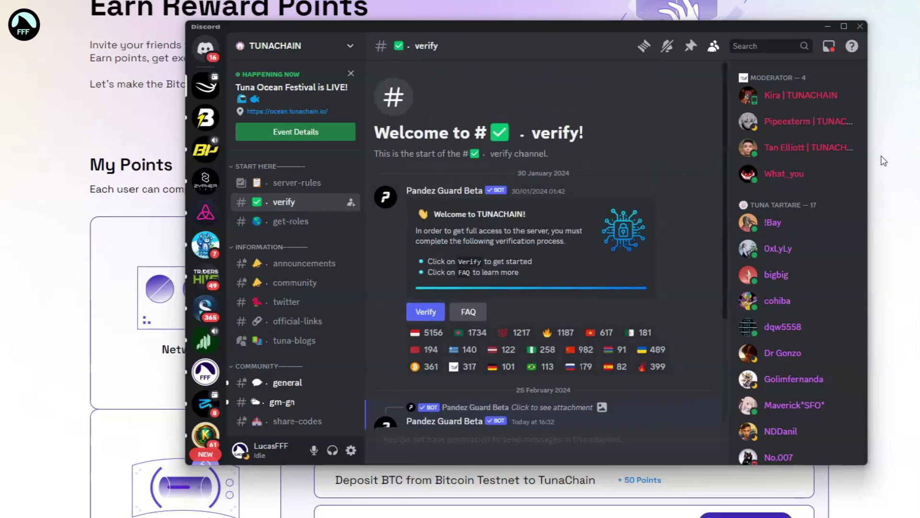
pyautogui.click(890, 170)
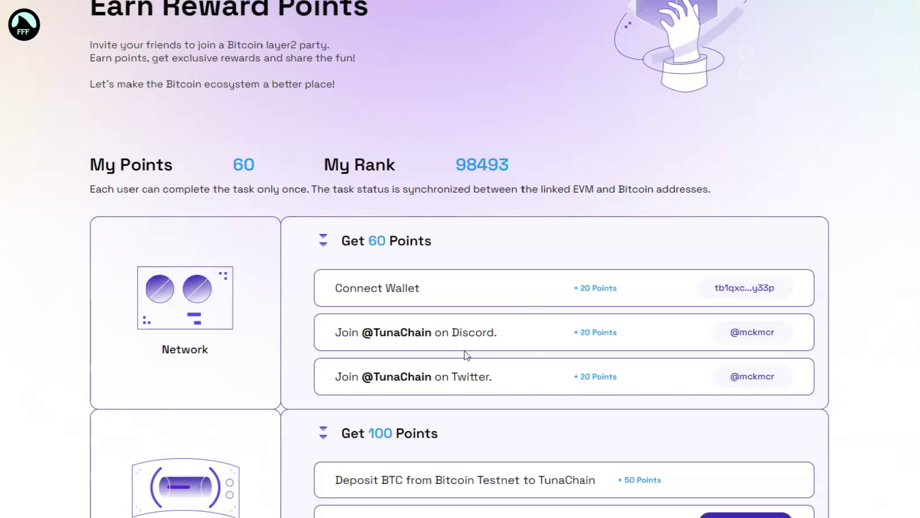
pyautogui.moveTo(508, 339); pyautogui.dragTo(432, 339)
pyautogui.scroll(-3, 599, 217)
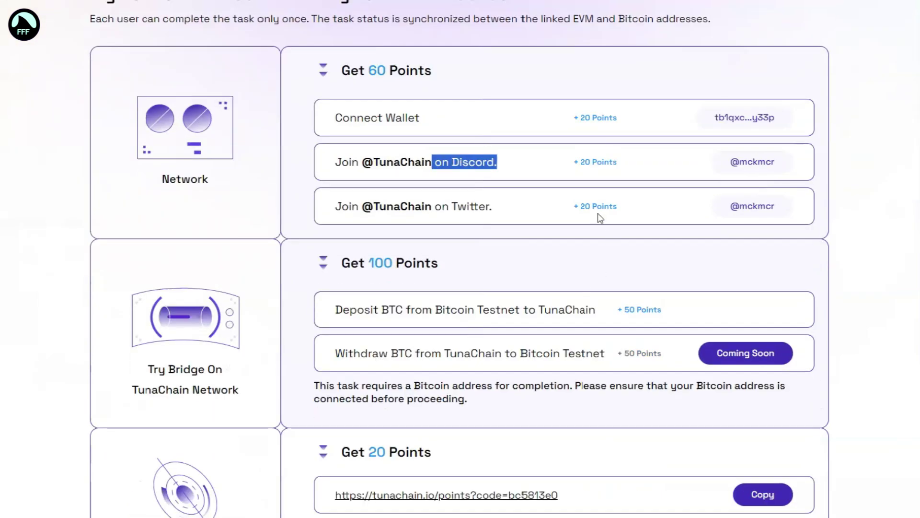
# Review the Twitter task points and copy the referral invite link.
pyautogui.moveTo(362, 208); pyautogui.dragTo(755, 209)
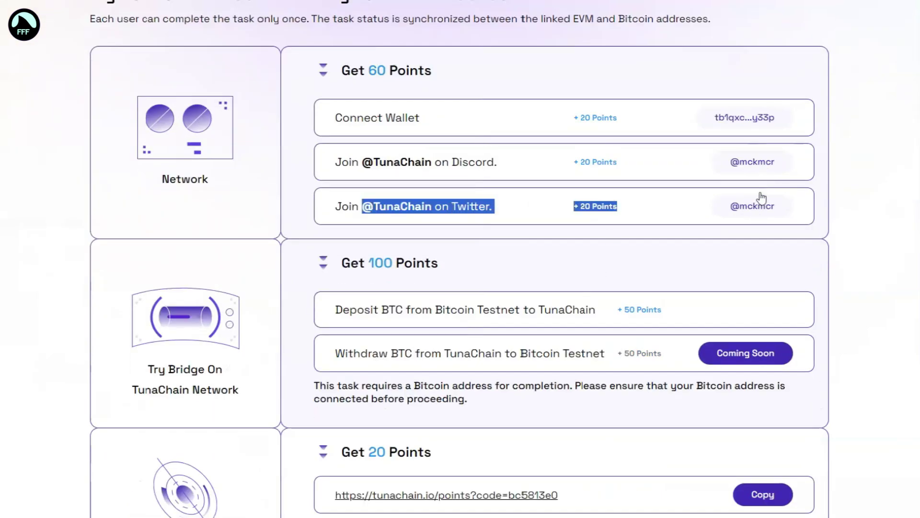
pyautogui.scroll(-2, 443, 127)
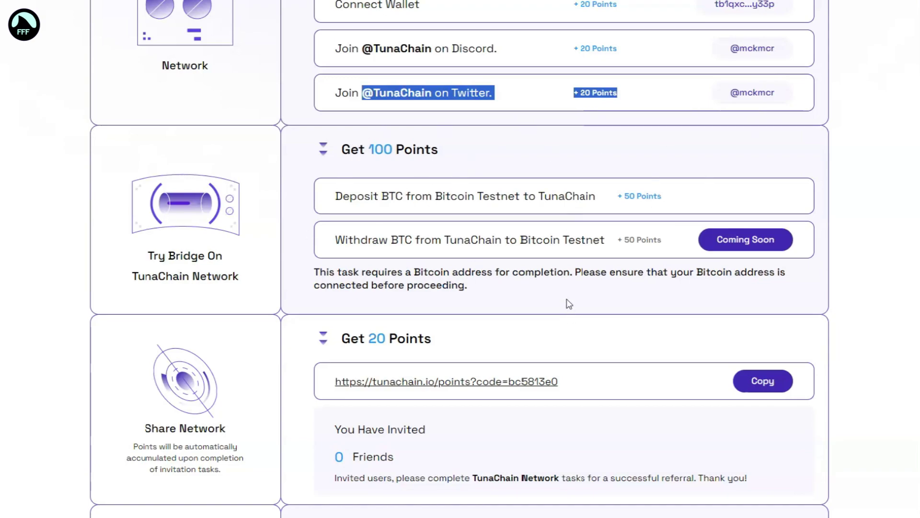
pyautogui.scroll(-2, 364, 173)
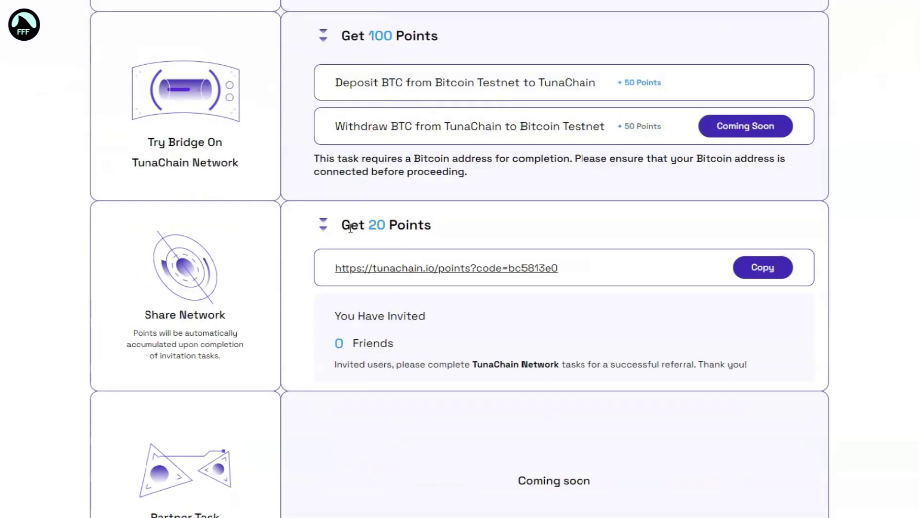
pyautogui.click(764, 269)
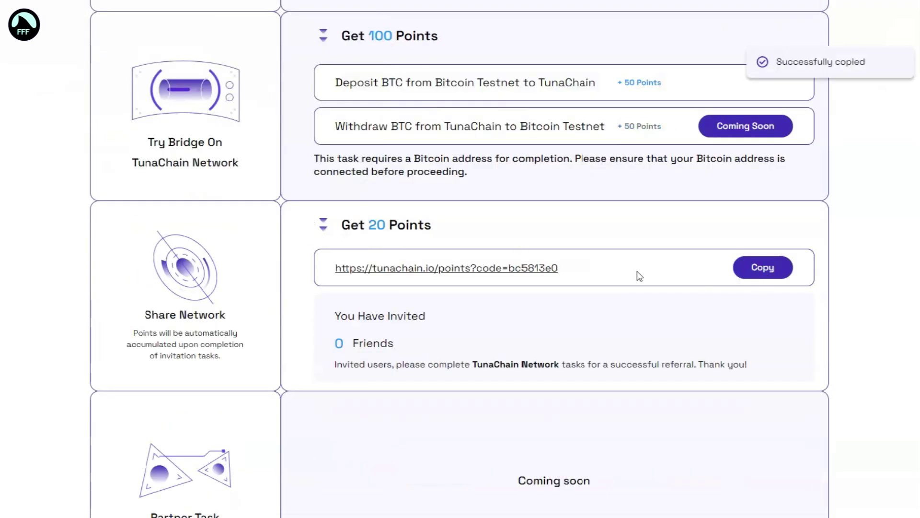
pyautogui.scroll(-3, 462, 300)
pyautogui.scroll(4, 462, 300)
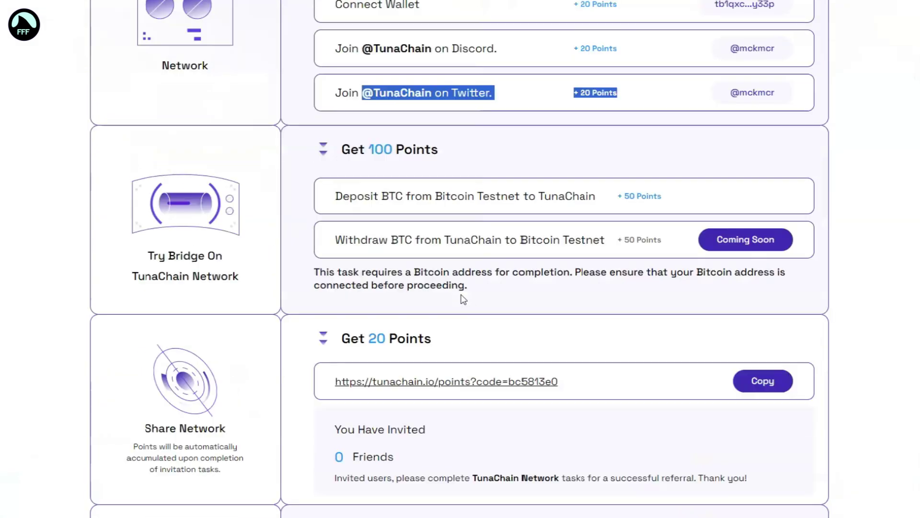
pyautogui.scroll(-2, 463, 299)
pyautogui.moveTo(568, 277); pyautogui.dragTo(345, 284)
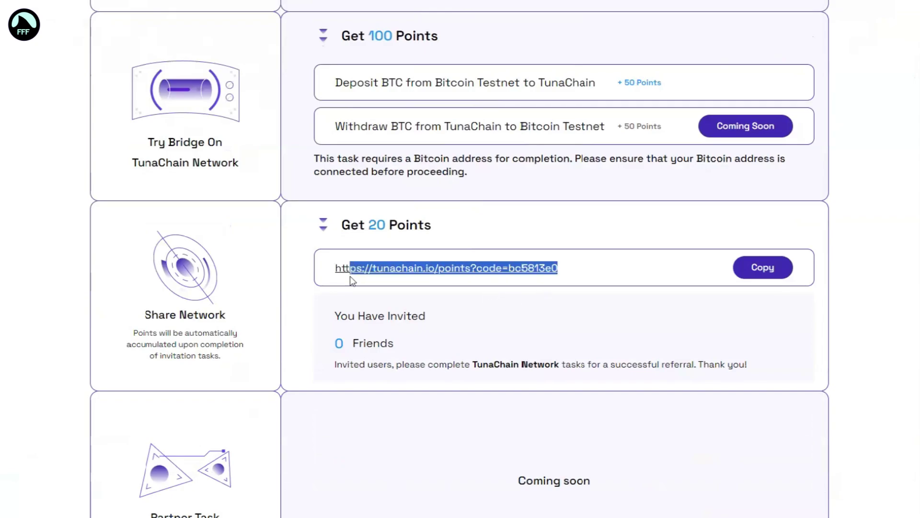
pyautogui.scroll(5, 368, 306)
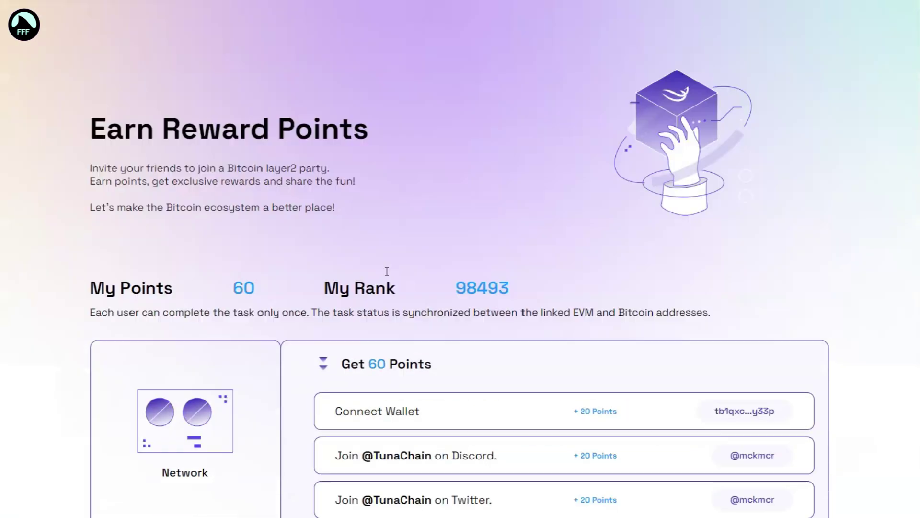
pyautogui.scroll(2, 421, 293)
pyautogui.scroll(-5, 421, 292)
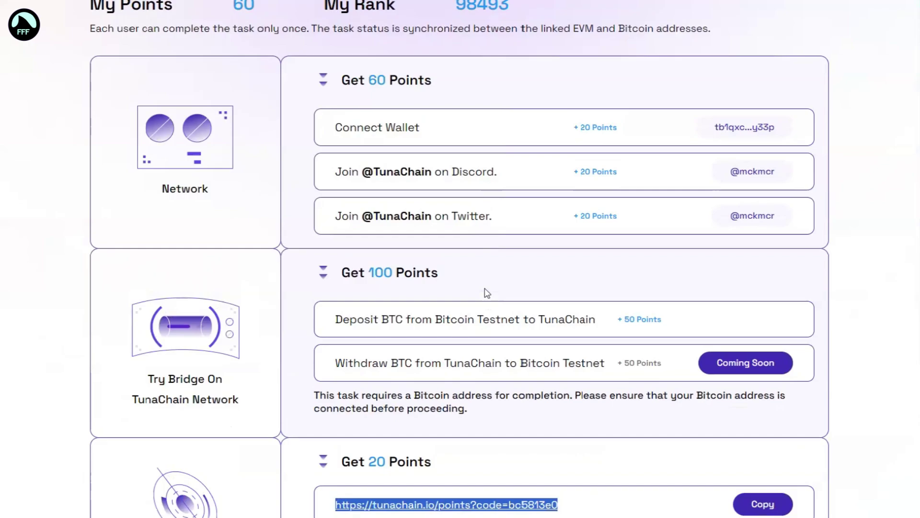
pyautogui.scroll(4, 630, 293)
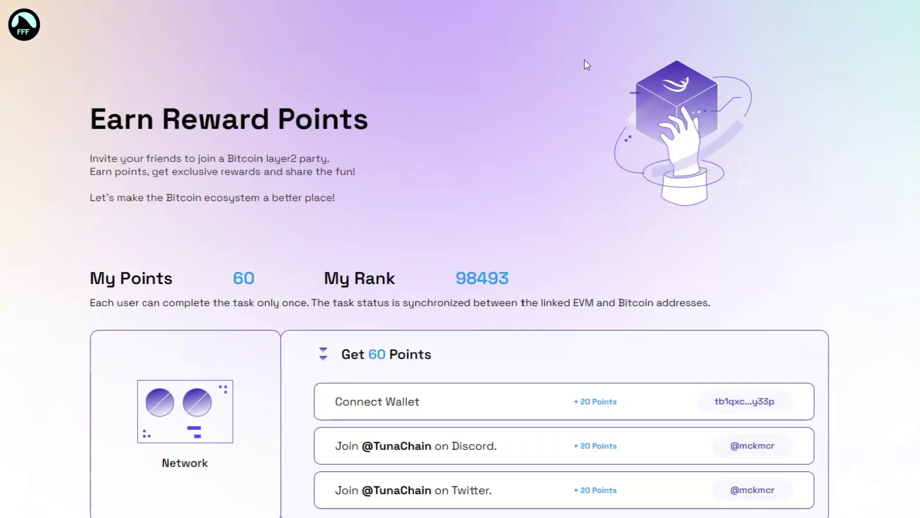
pyautogui.scroll(-4, 493, 220)
pyautogui.scroll(-4, 494, 222)
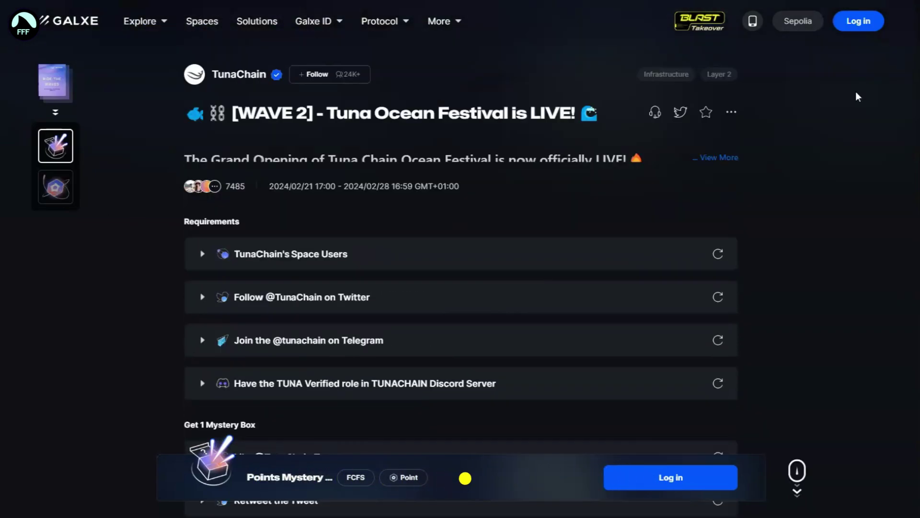
# Log in to Galxe with the Twitter account, authorizing the app, and reload the Wave 2 campaign.
pyautogui.click(859, 21)
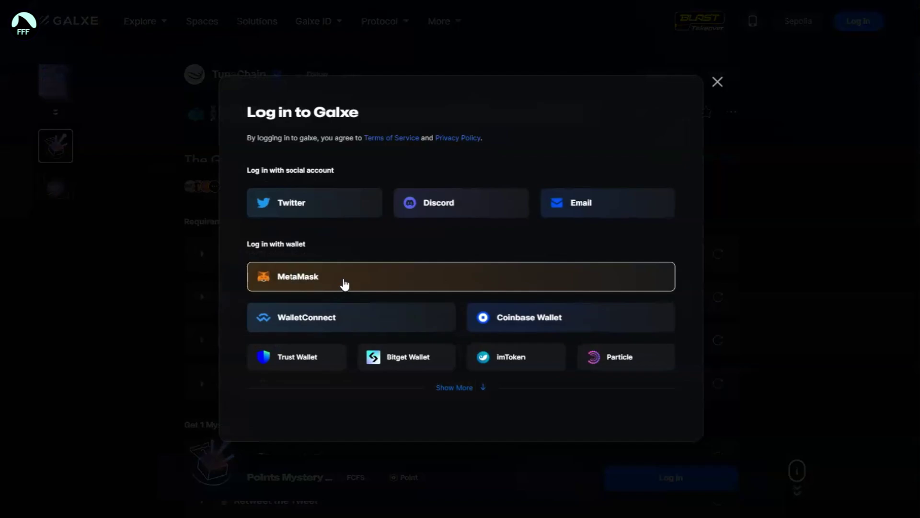
pyautogui.click(363, 202)
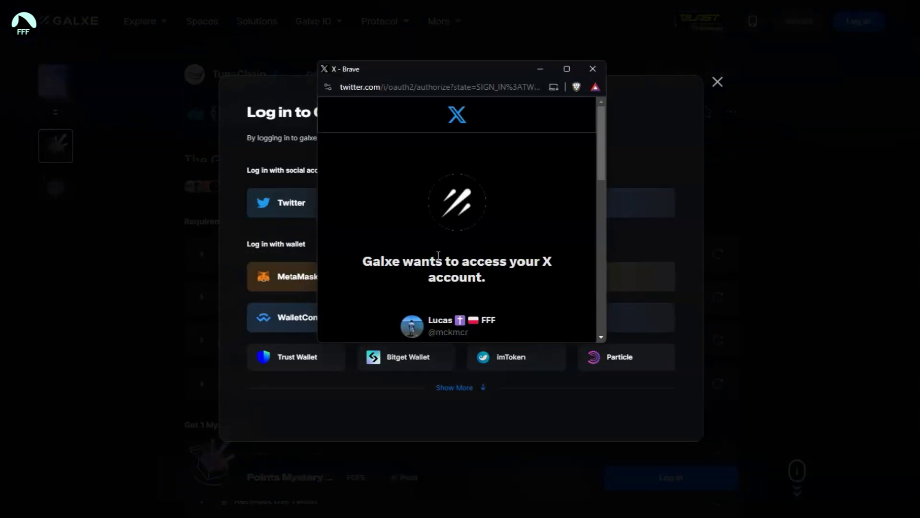
pyautogui.scroll(-4, 438, 256)
pyautogui.scroll(2, 447, 237)
pyautogui.click(457, 209)
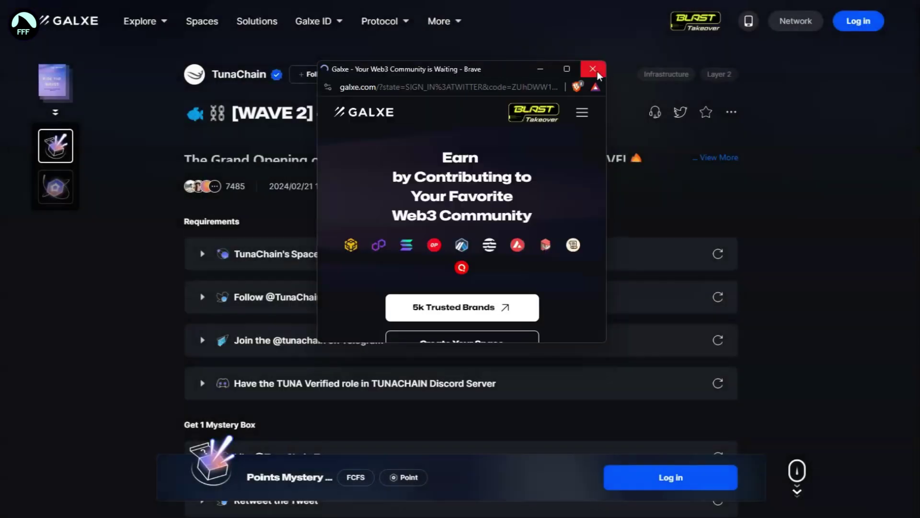
pyautogui.click(596, 70)
pyautogui.scroll(-4, 522, 289)
pyautogui.scroll(2, 824, 177)
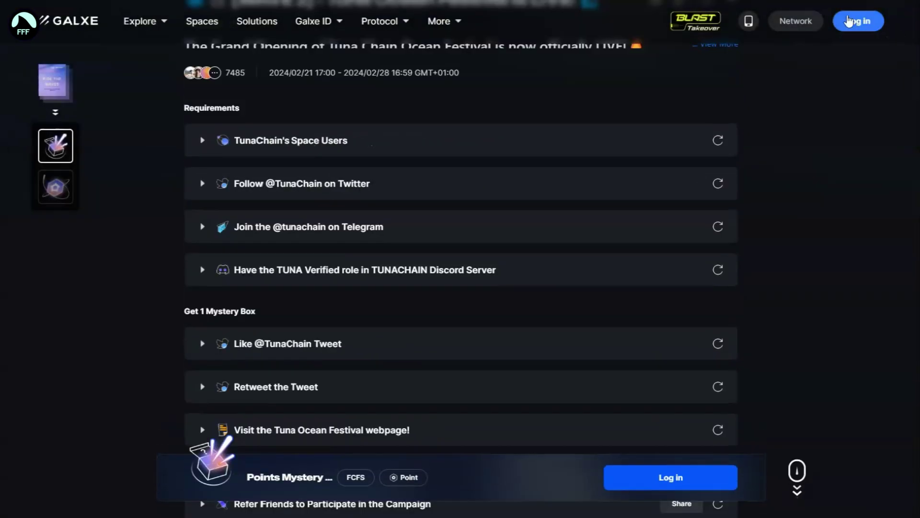
pyautogui.scroll(2, 359, 359)
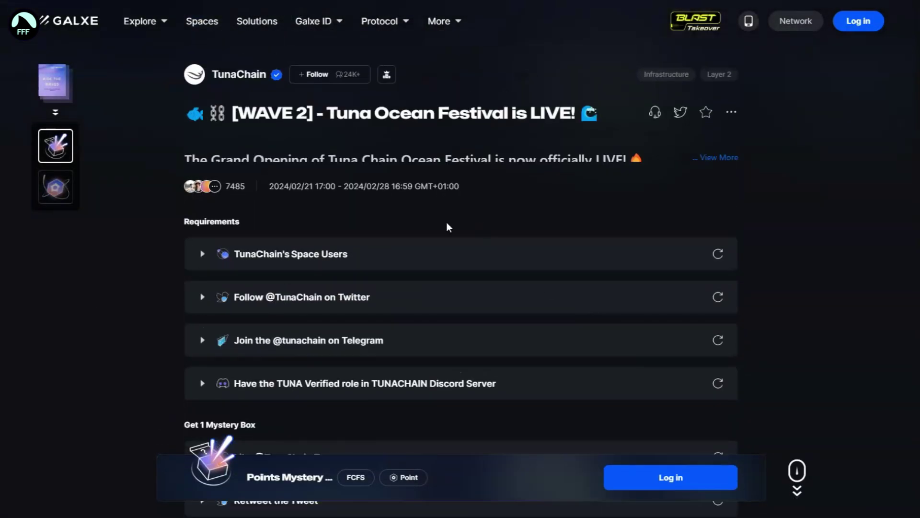
pyautogui.click(54, 188)
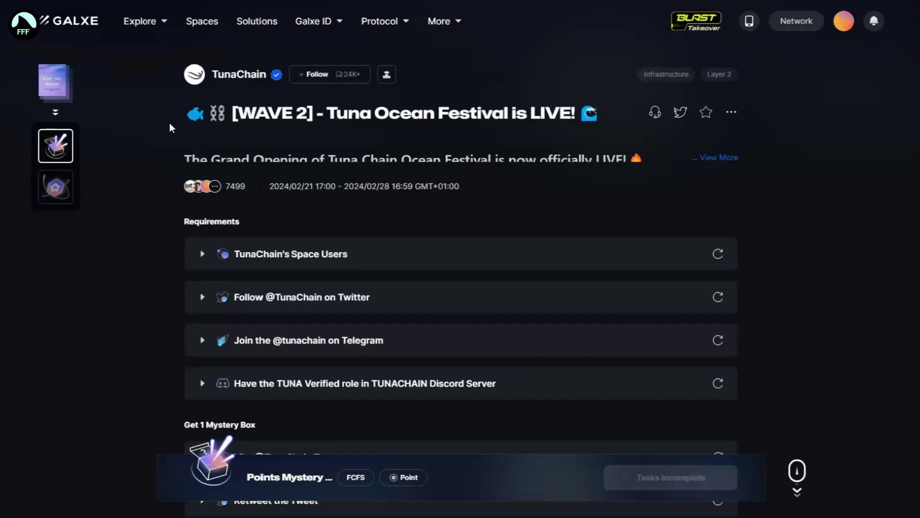
pyautogui.scroll(-2, 178, 261)
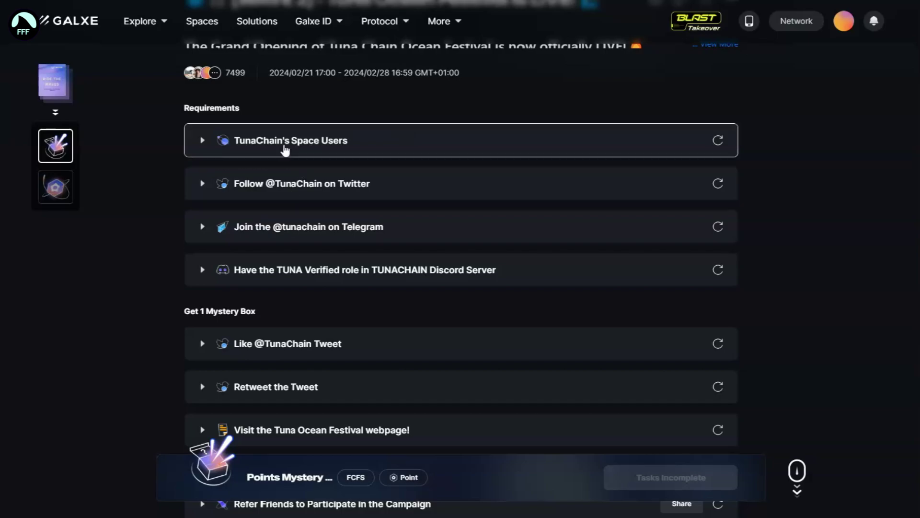
pyautogui.scroll(-3, 342, 361)
pyautogui.scroll(3, 324, 350)
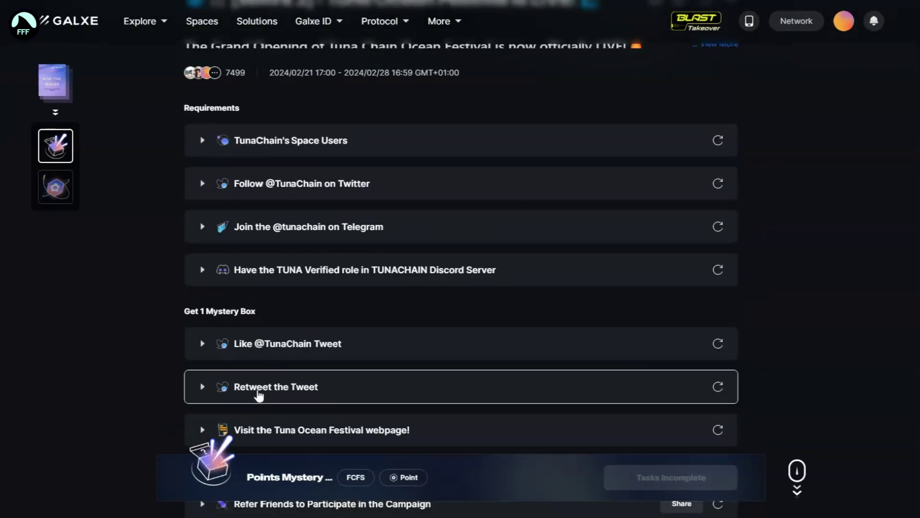
pyautogui.click(338, 185)
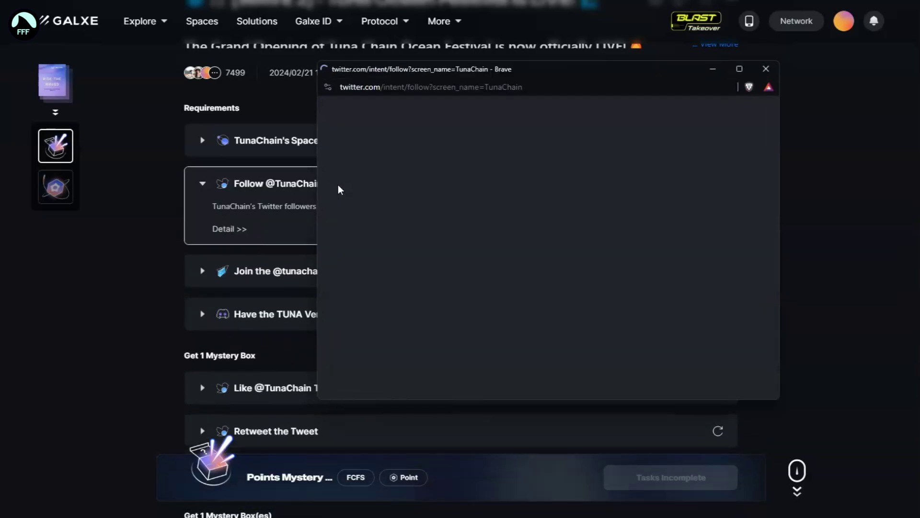
pyautogui.click(556, 269)
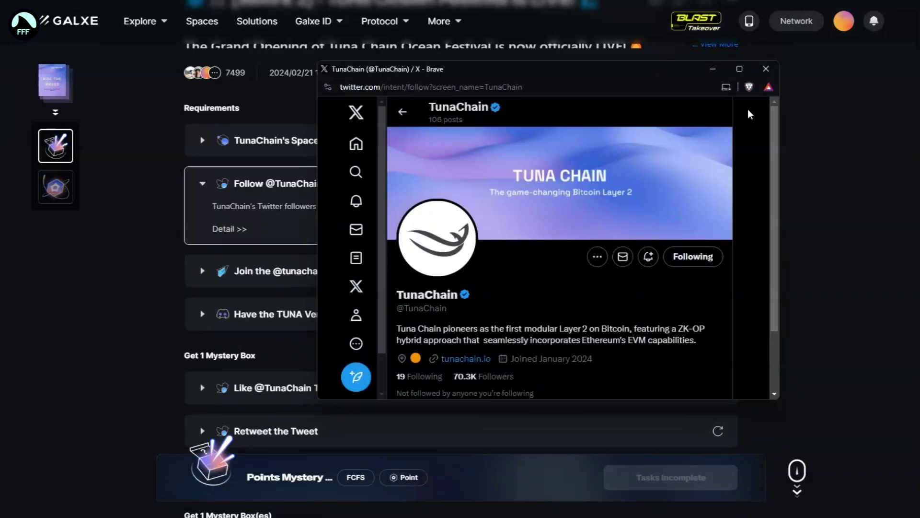
pyautogui.click(765, 69)
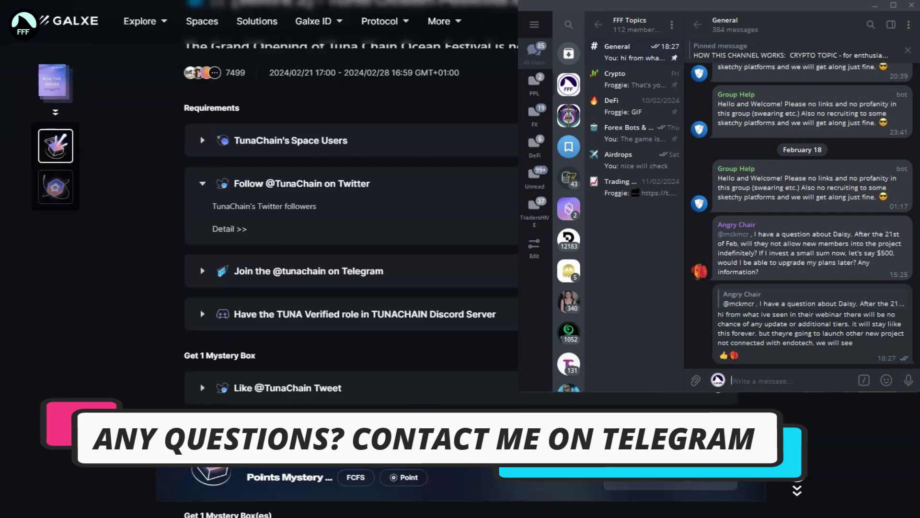
pyautogui.scroll(2, 352, 288)
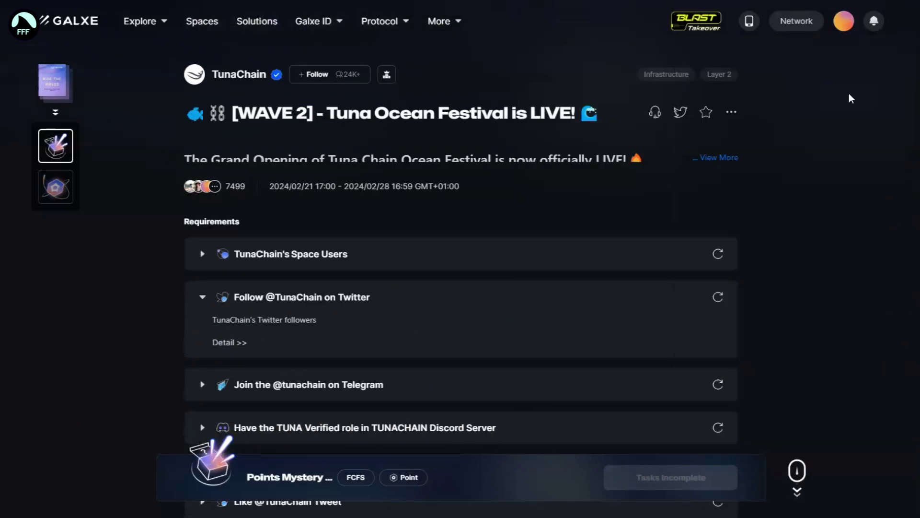
pyautogui.scroll(-1, 453, 273)
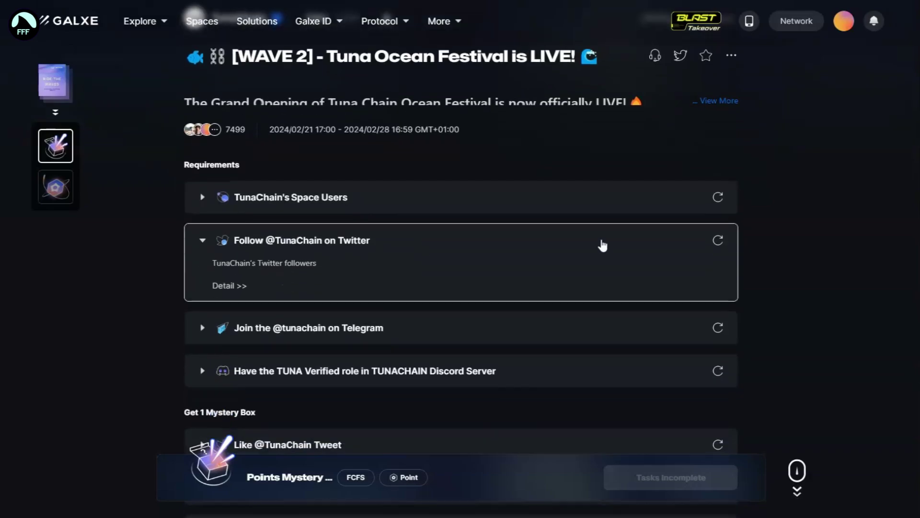
pyautogui.click(718, 242)
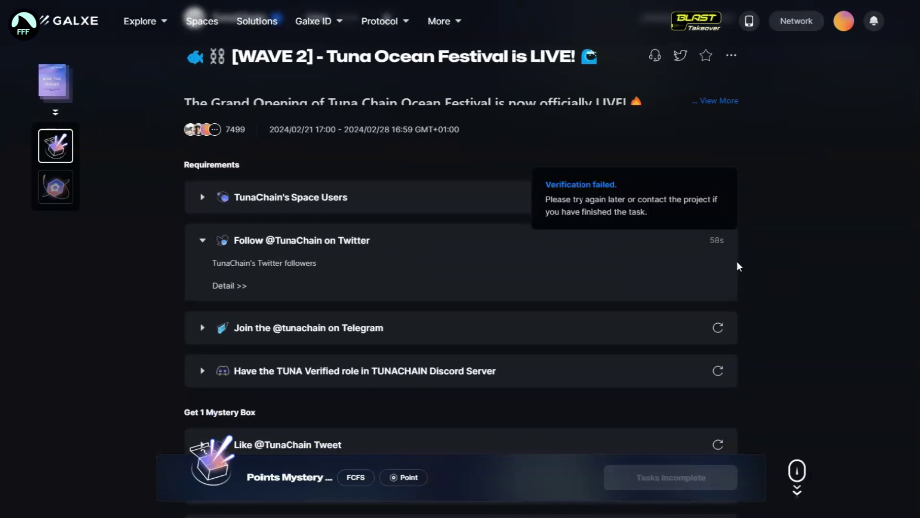
# Expand the TunaChain's Space Users requirement and visit the Tuna Ocean Festival webpage task.
pyautogui.click(234, 205)
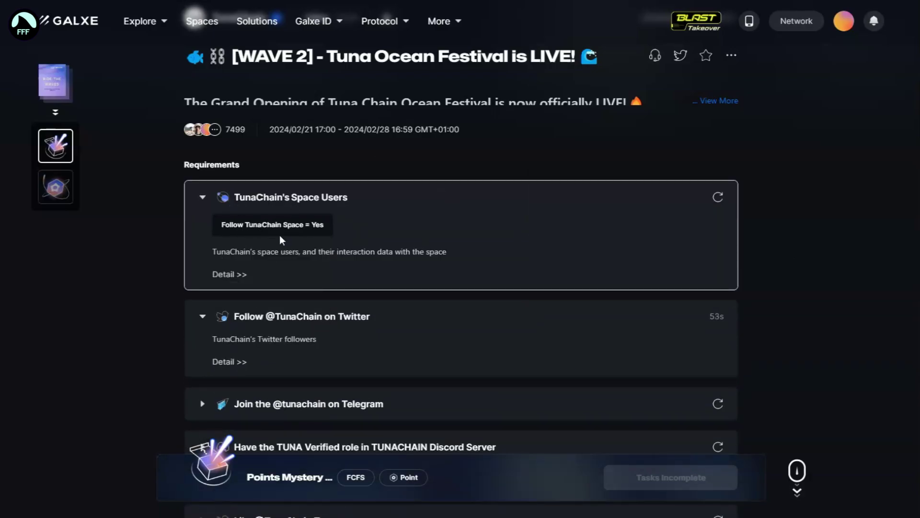
pyautogui.scroll(-3, 506, 248)
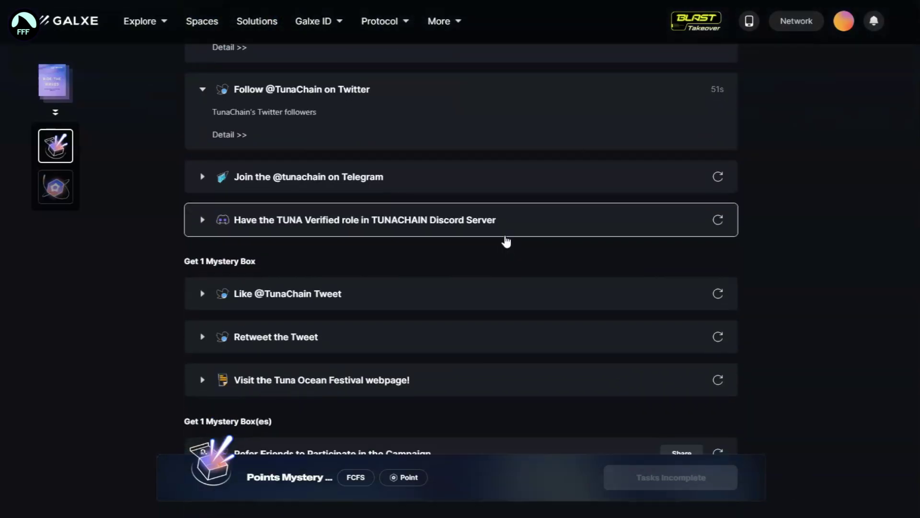
pyautogui.scroll(-2, 505, 240)
pyautogui.click(324, 215)
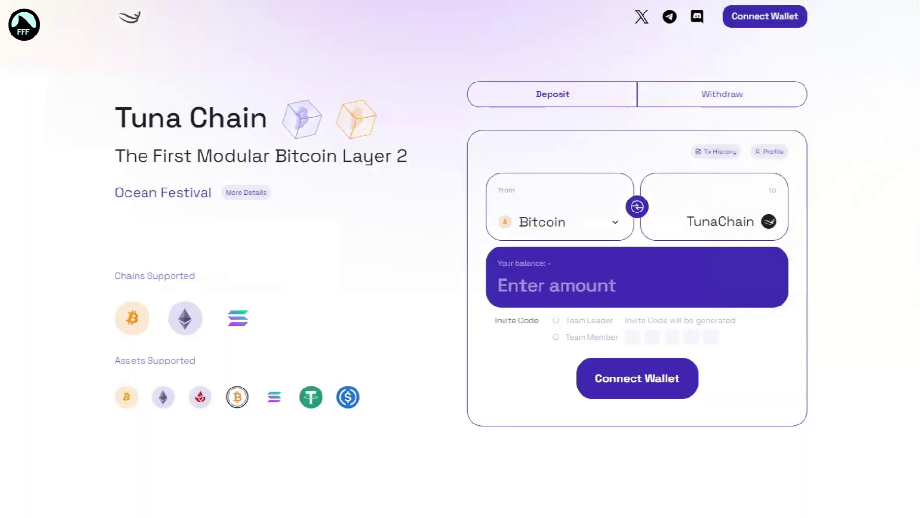
pyautogui.scroll(-2, 327, 280)
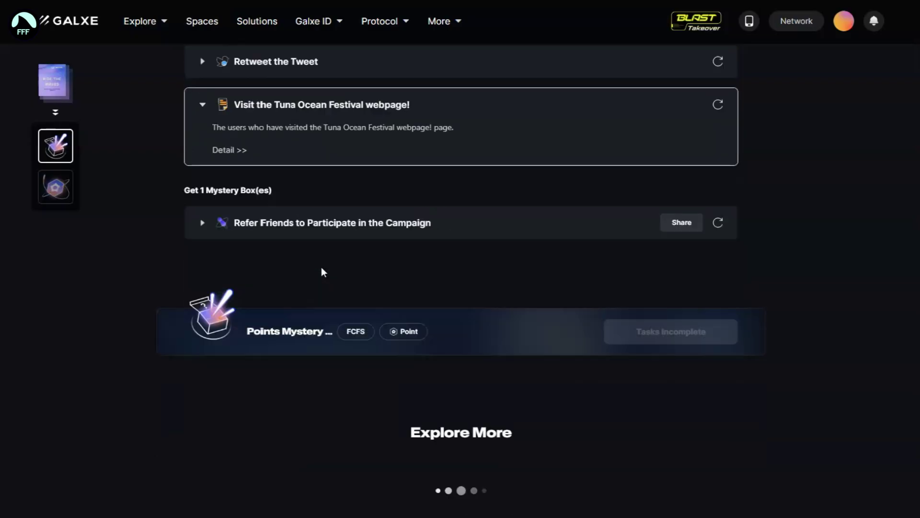
pyautogui.scroll(-1, 322, 267)
pyautogui.scroll(5, 351, 279)
pyautogui.scroll(3, 351, 280)
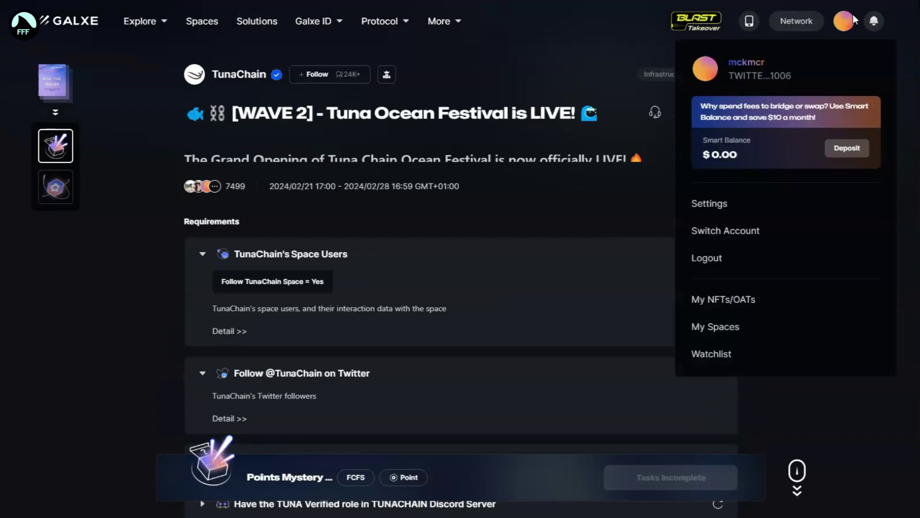
# Log out of the Galxe account and dismiss the sign-in dialog.
pyautogui.click(708, 260)
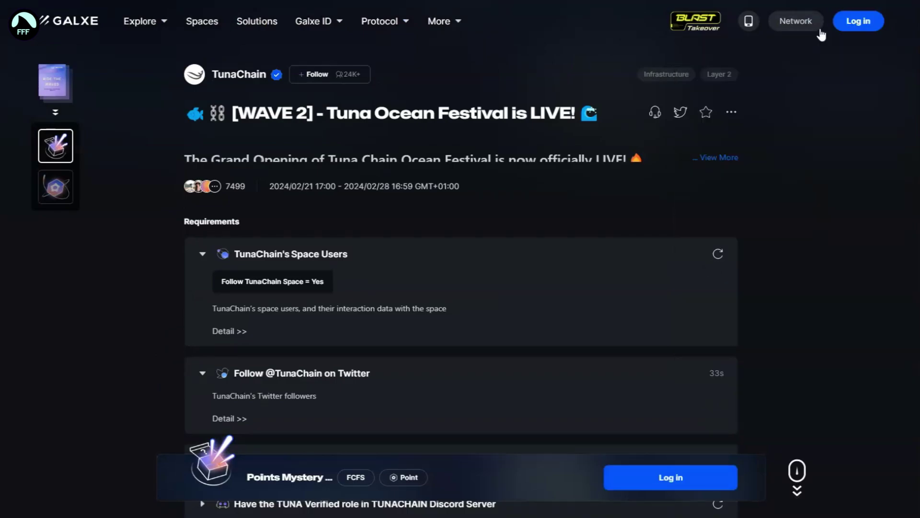
pyautogui.click(847, 28)
pyautogui.click(377, 275)
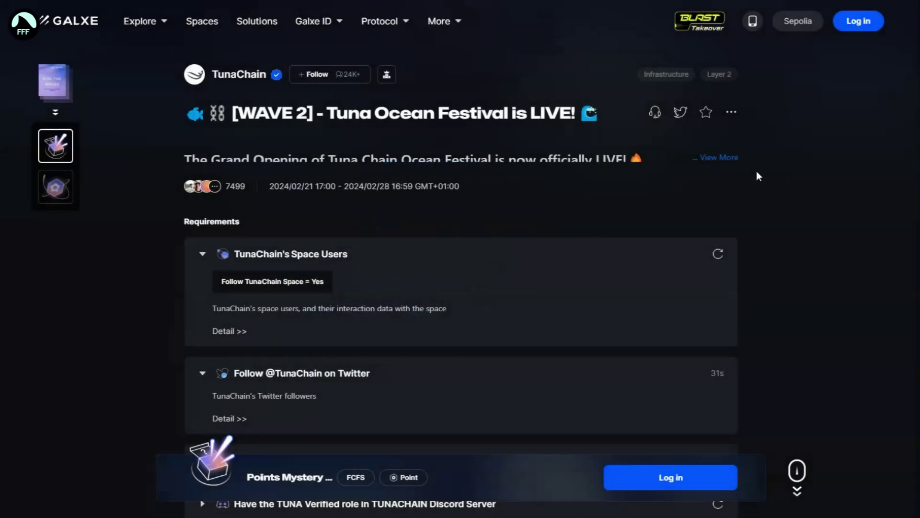